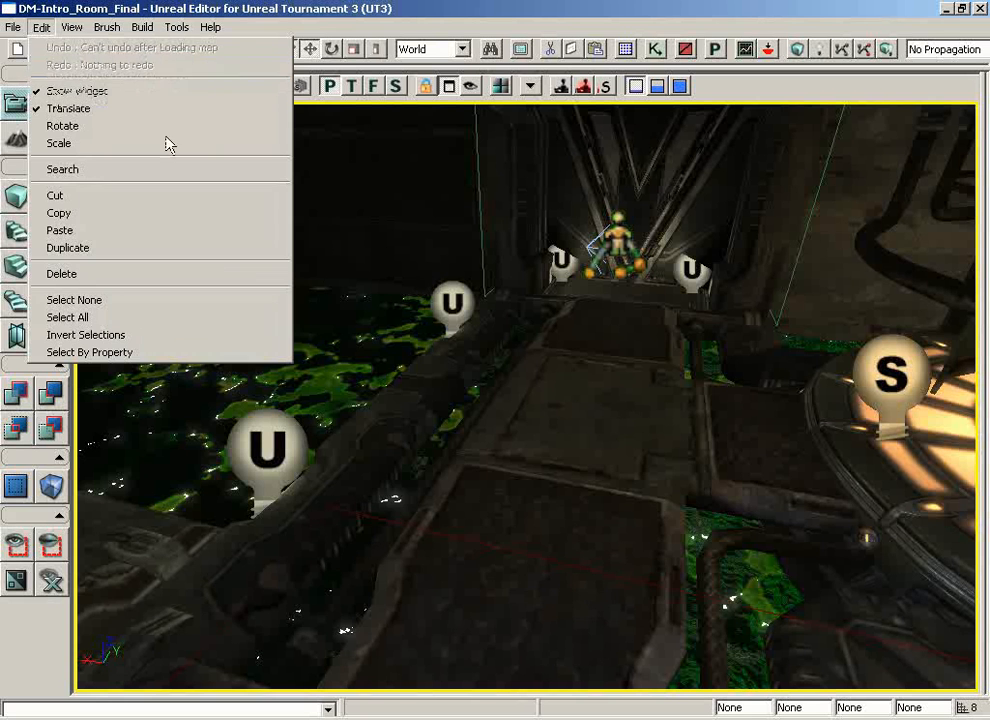
- Select the central walkway mesh, and undo and redo that selection
click(553, 438)
click(551, 434)
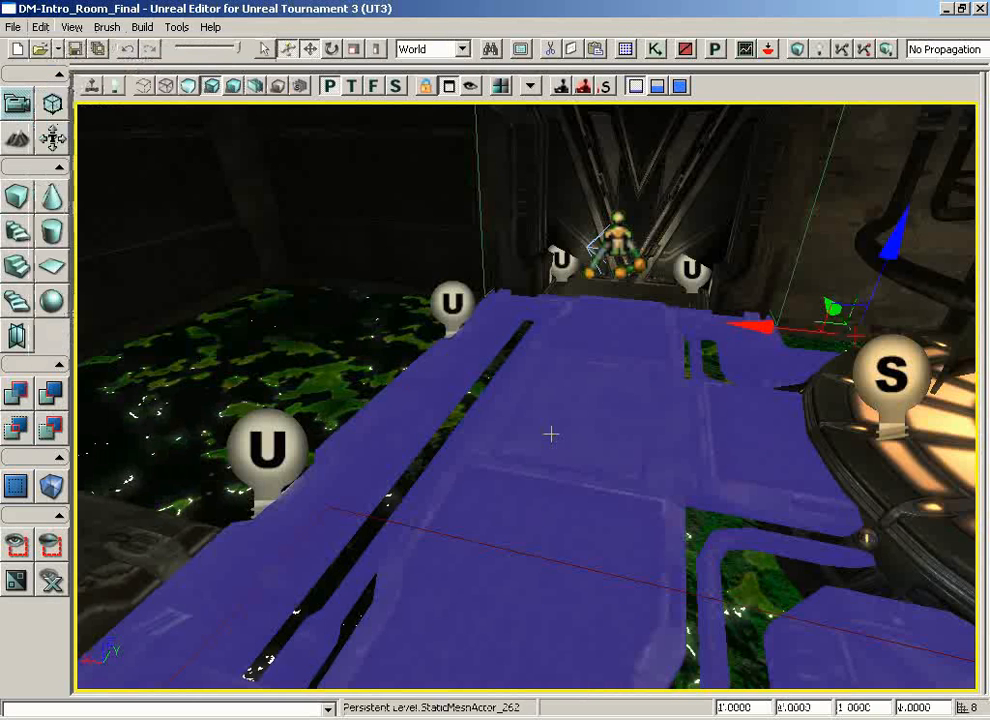
click(41, 27)
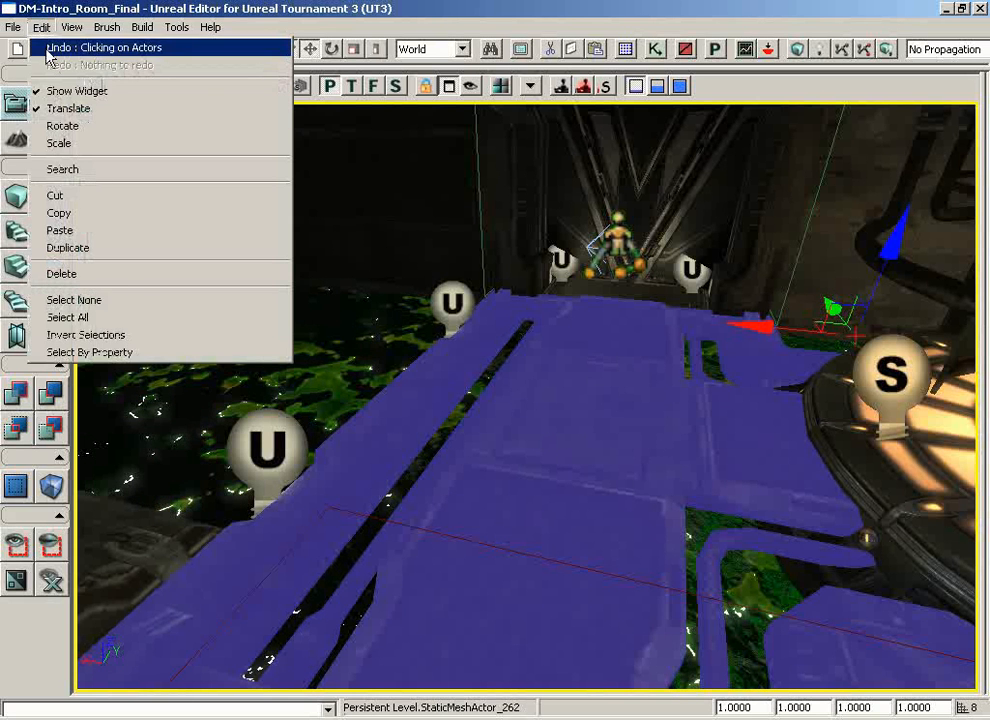
click(100, 47)
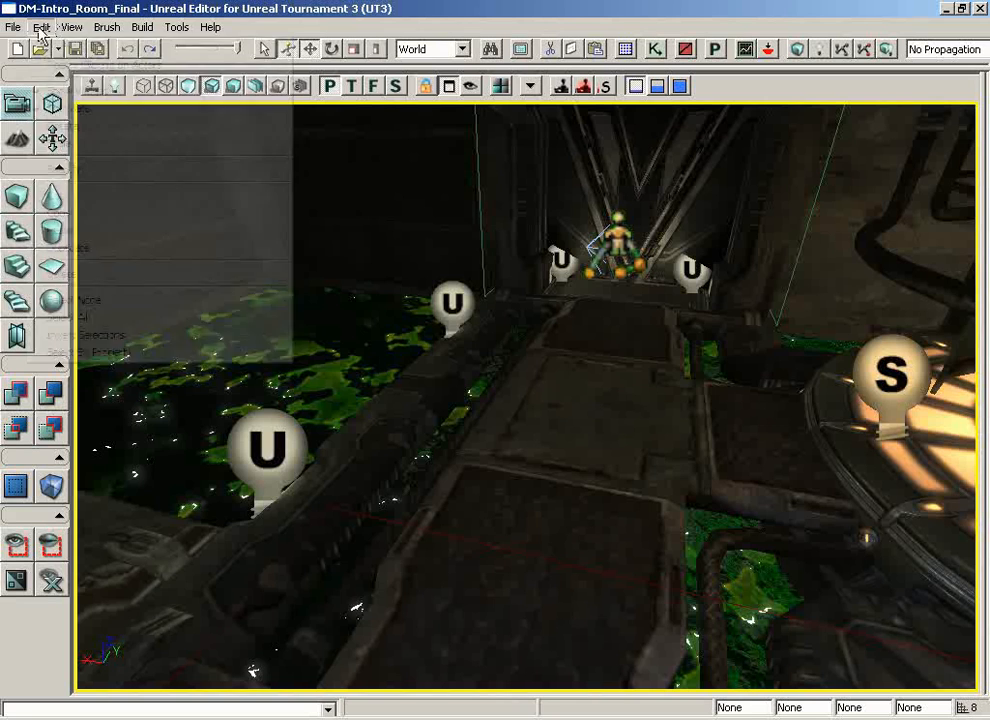
click(41, 27)
click(54, 72)
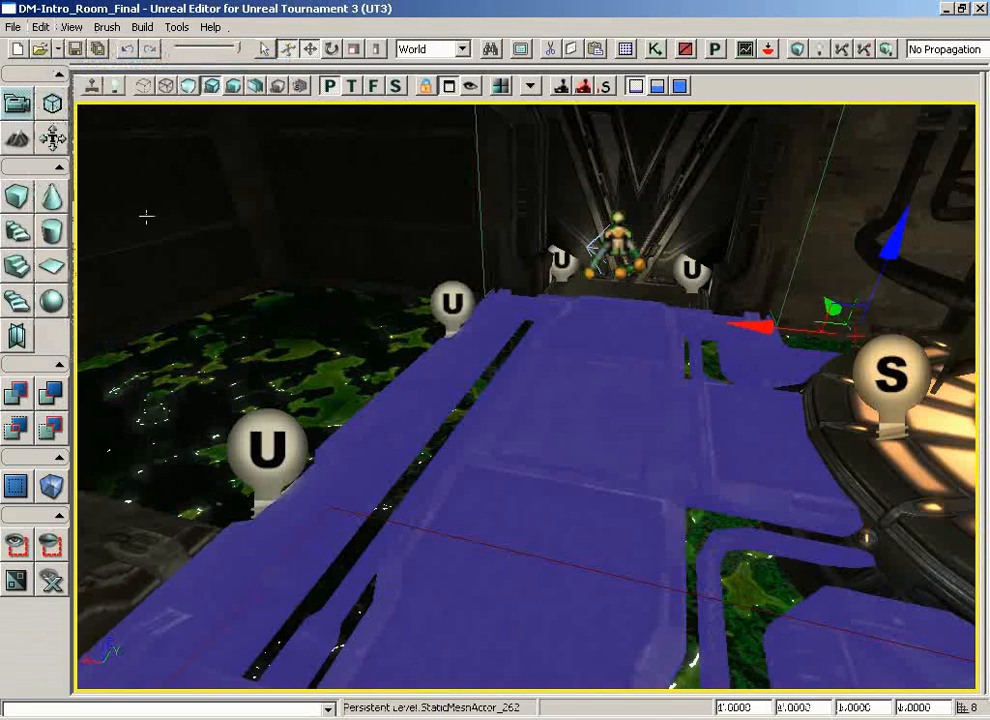
- Raise the floor section in front of the other door well above the slime, and undo the last action
drag(564, 387, 409, 368)
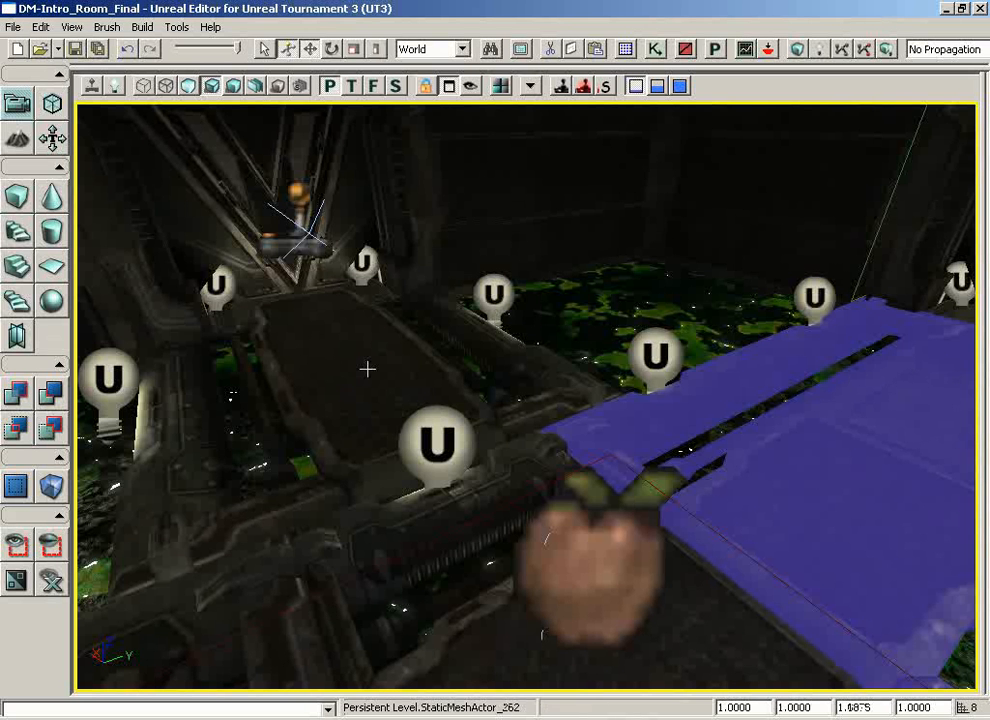
click(367, 369)
drag(367, 369, 230, 371)
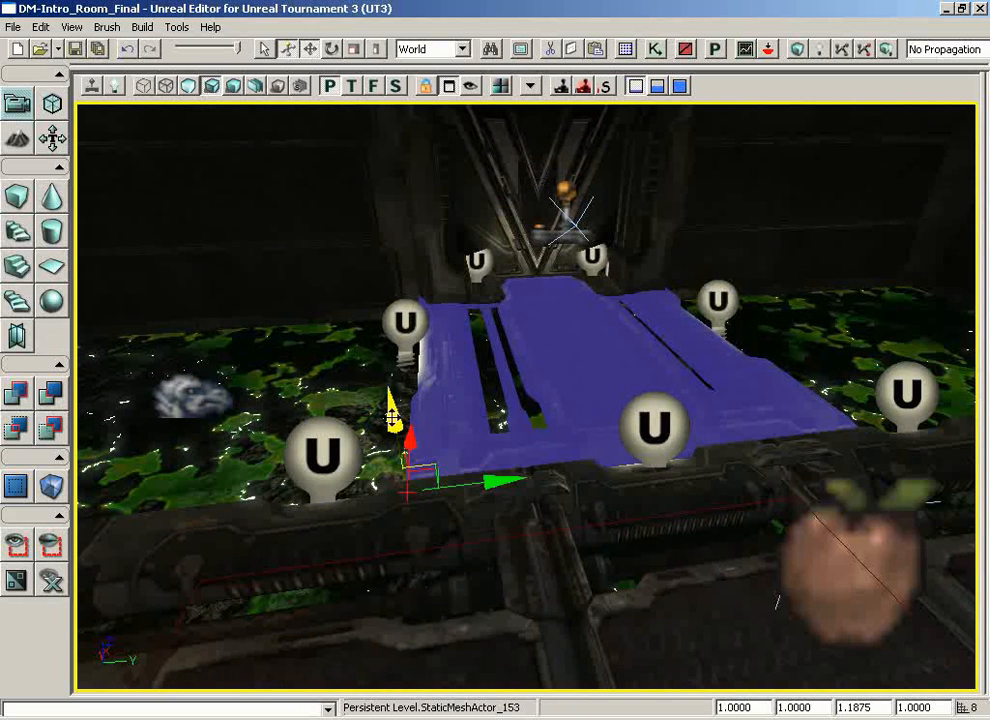
drag(391, 418, 253, 143)
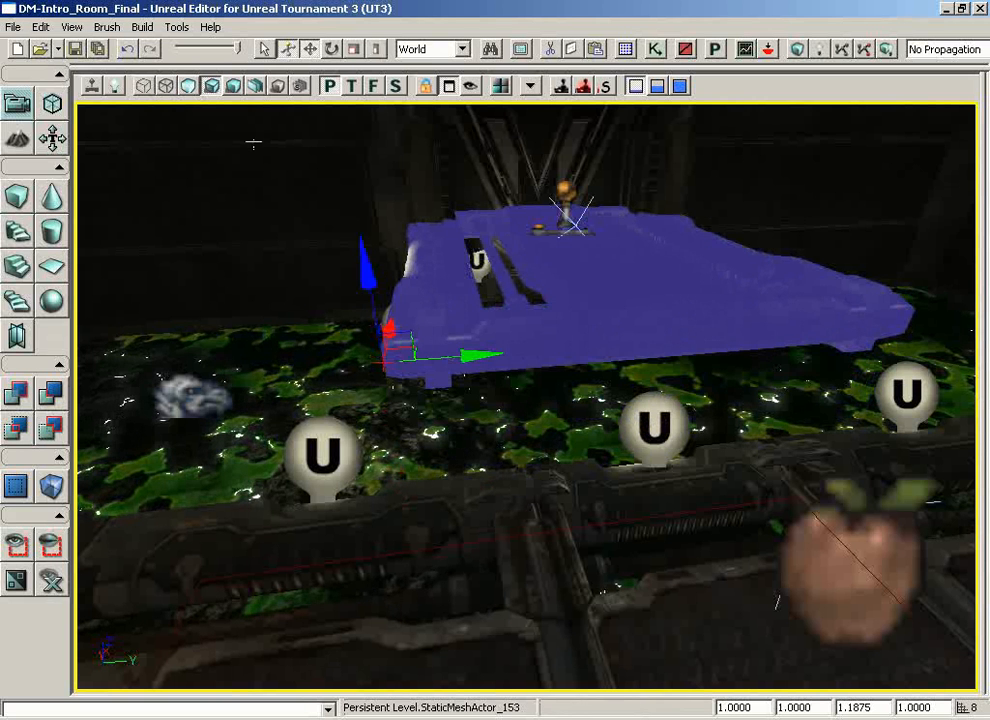
click(41, 27)
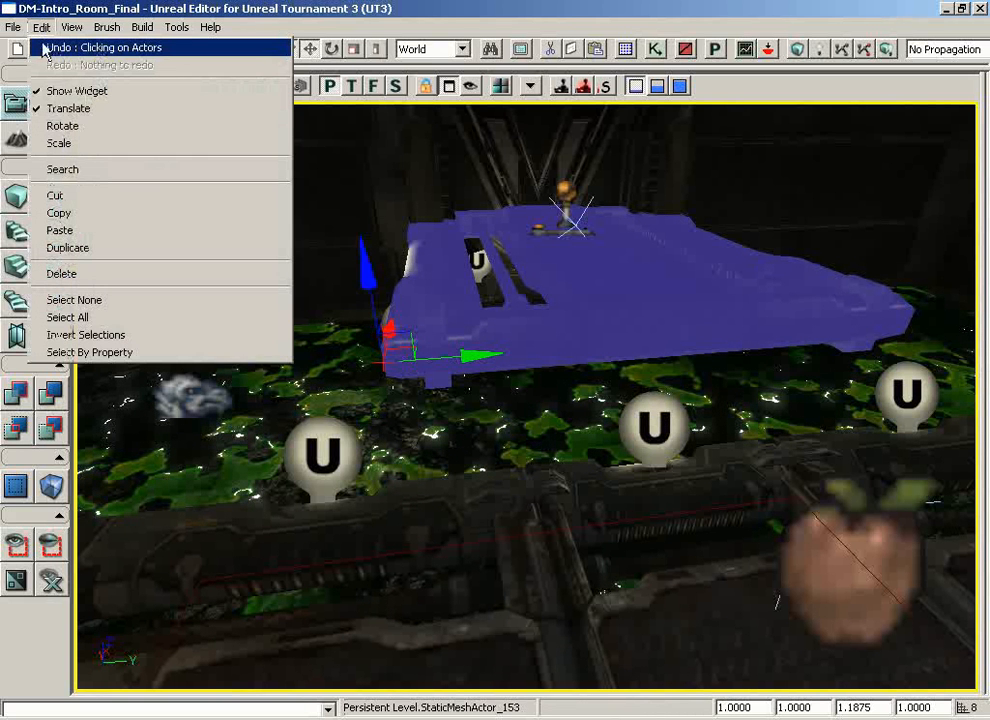
click(137, 48)
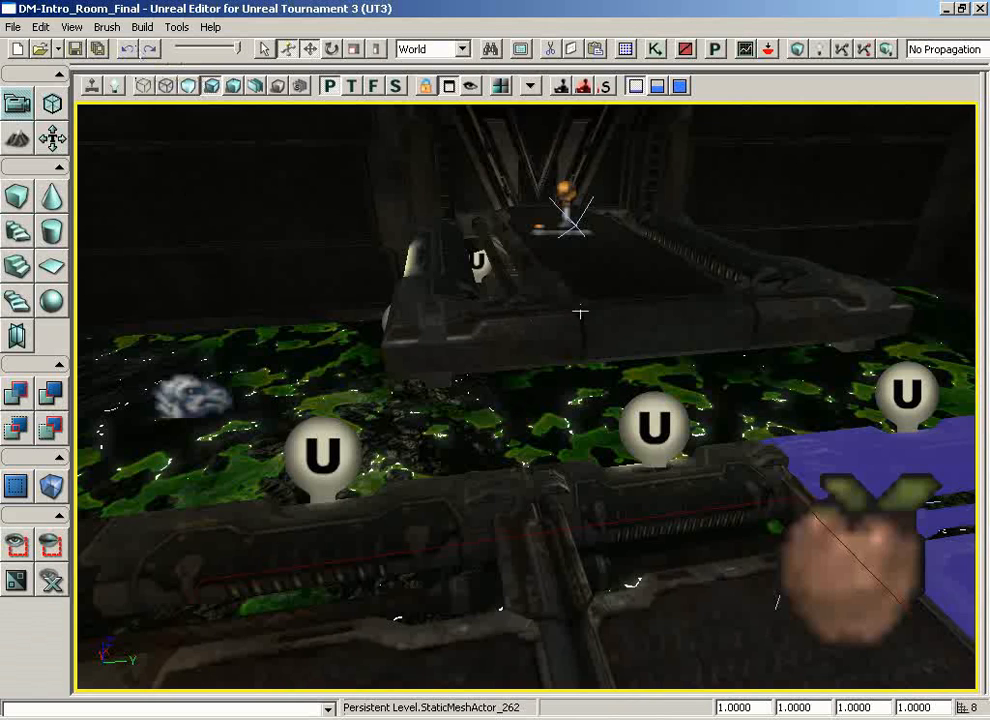
- Select the raised floor section and lower it back to the level of the walkway
drag(573, 330, 518, 425)
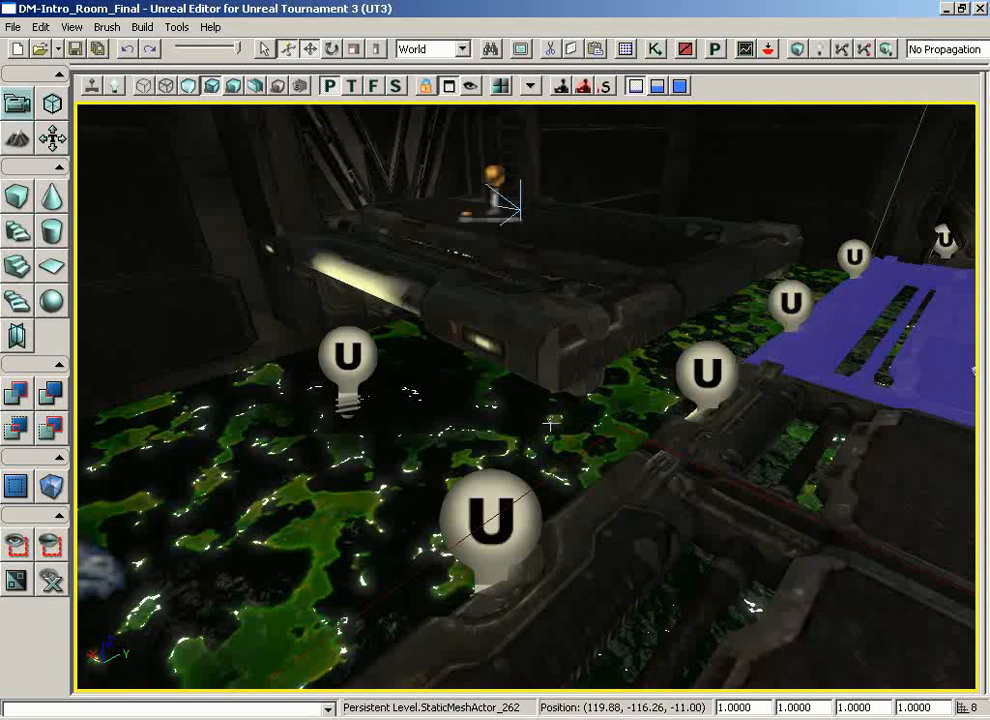
click(514, 309)
drag(566, 298, 563, 341)
drag(586, 386, 591, 432)
click(41, 27)
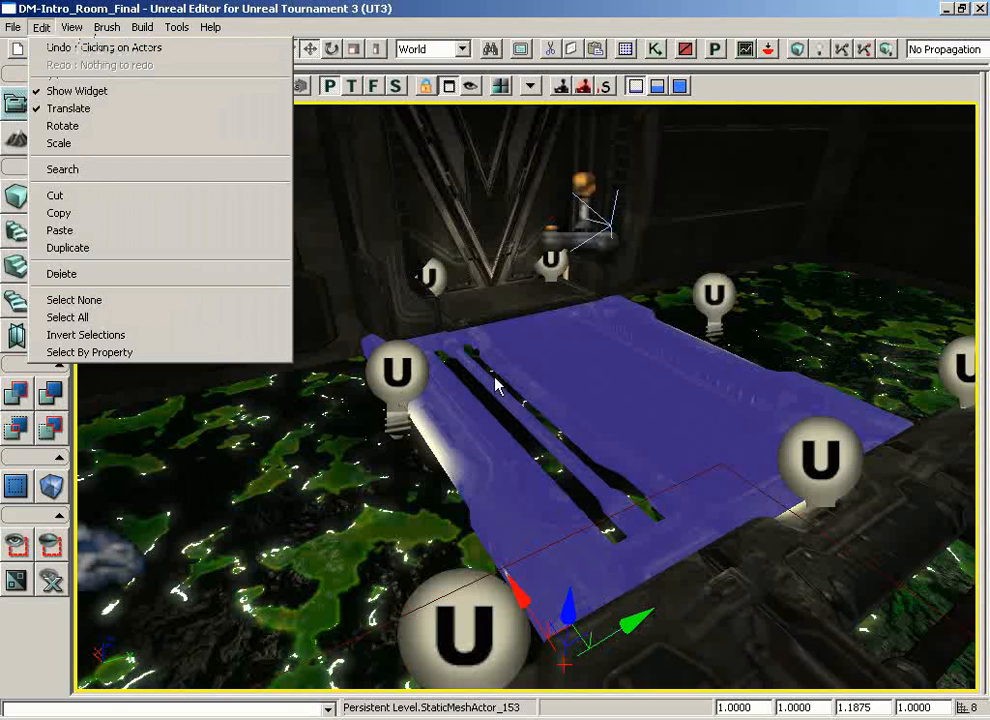
click(550, 372)
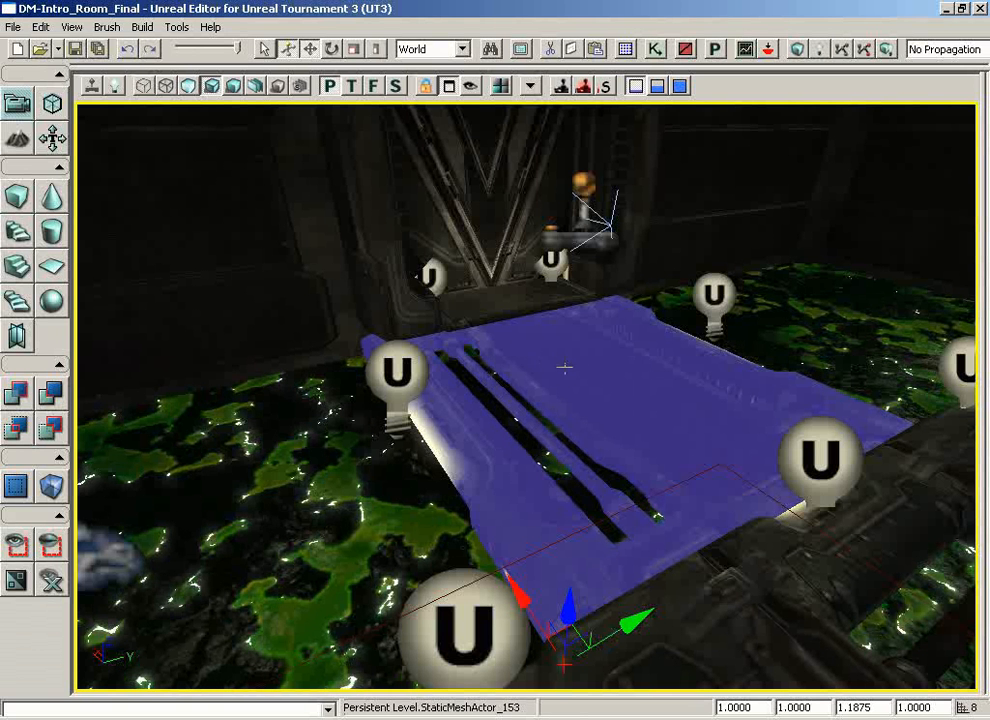
- Select the central walkway and the lowered floor section in turn, and undo the last selection
click(940, 443)
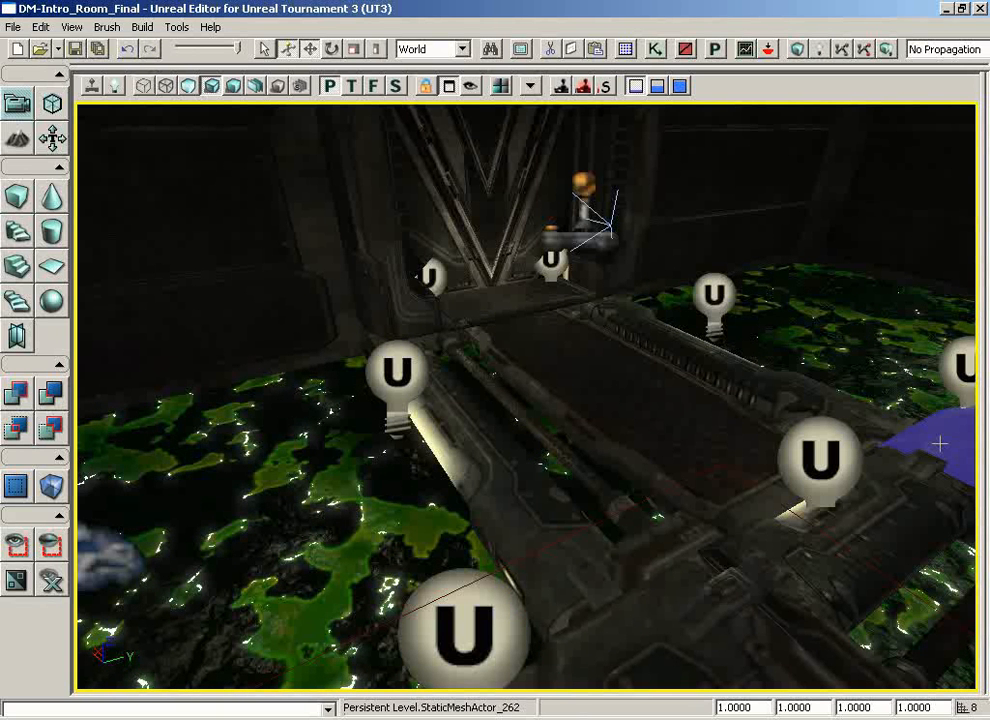
click(757, 420)
drag(747, 537, 830, 550)
key(ctrl+z)
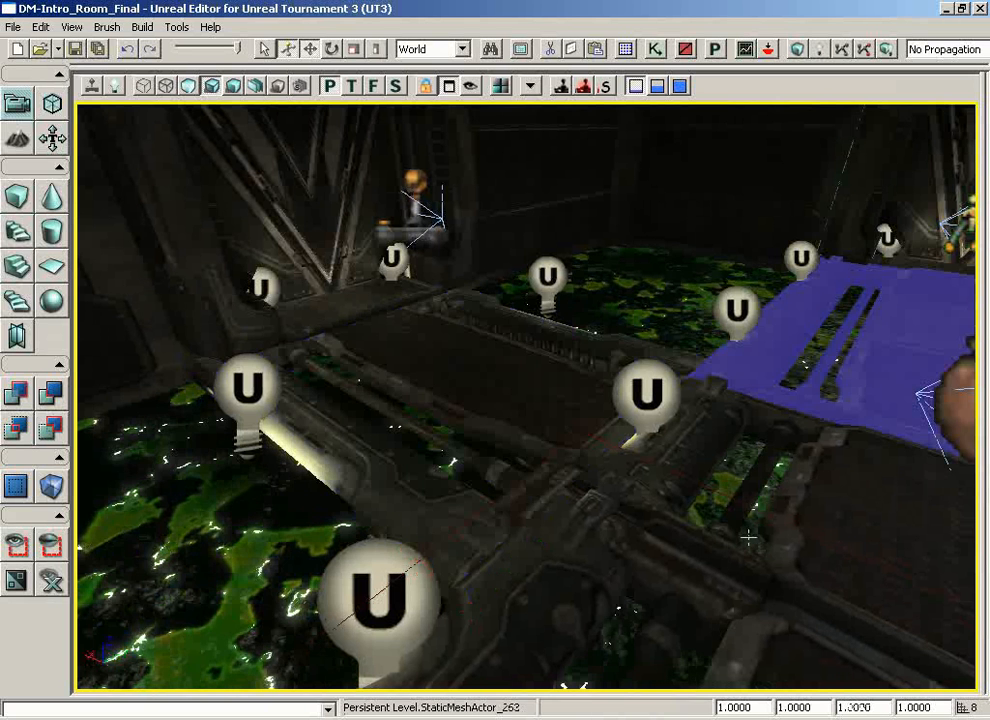
- Select the floor section in front of the door and hide the transform widget
click(41, 27)
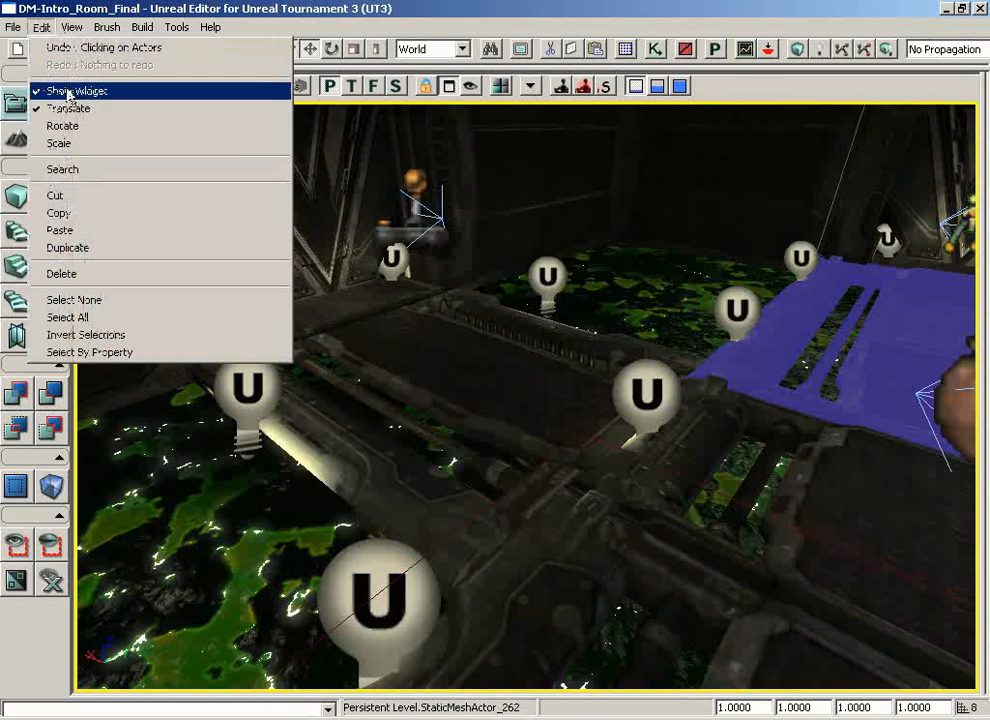
click(449, 365)
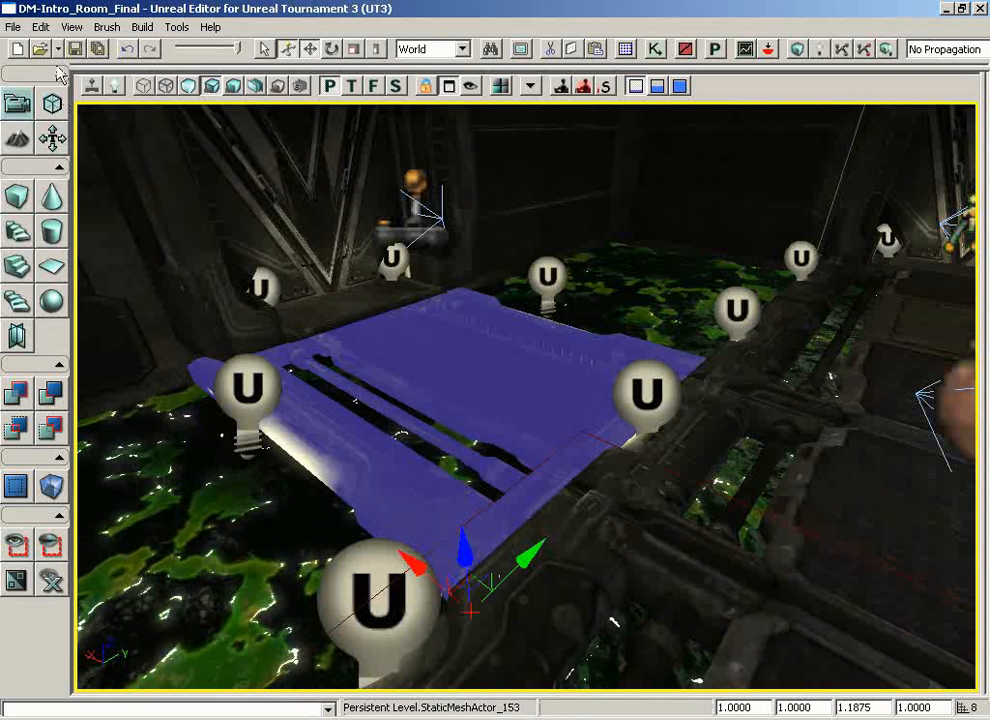
click(41, 27)
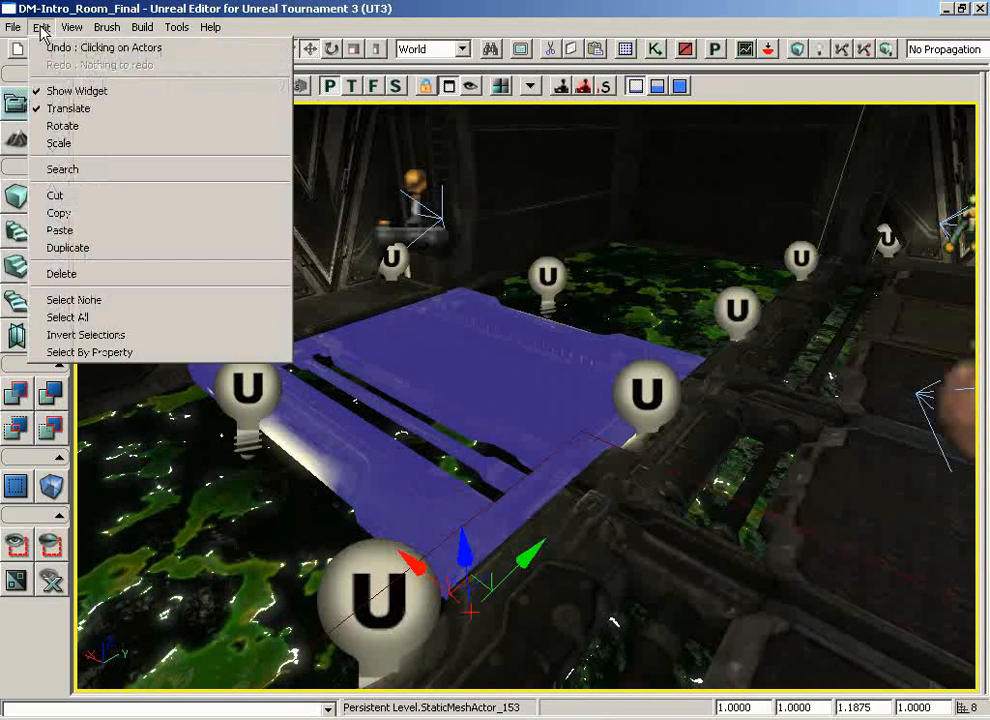
click(70, 91)
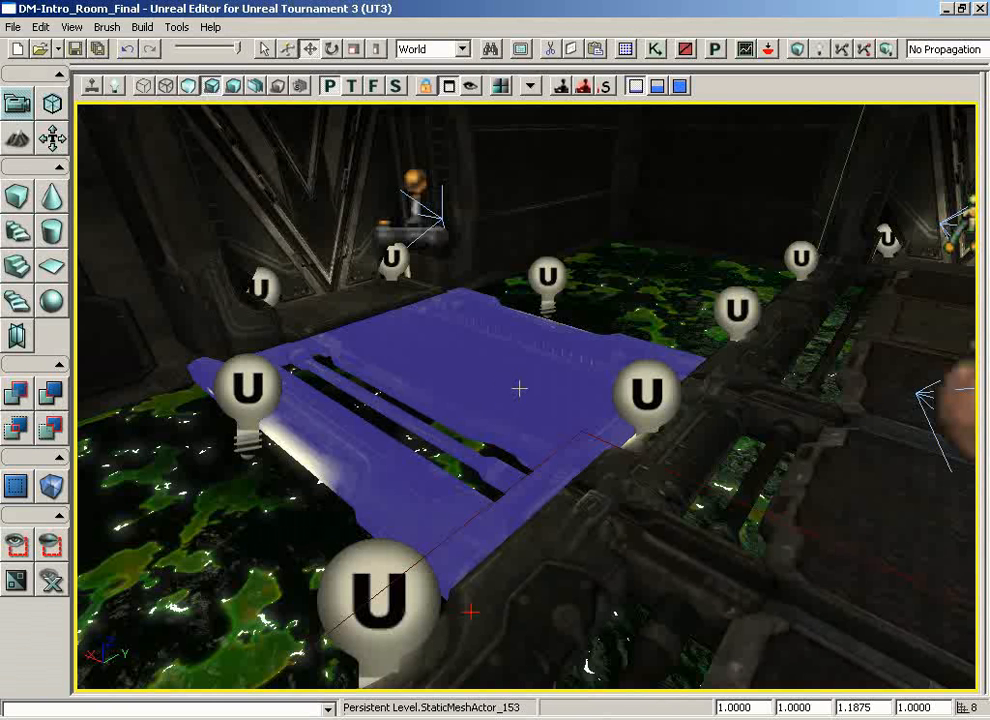
- Shift the selected floor section horizontally without the widget, and turn the transform widget back on
ctrl+drag(523, 418, 495, 327)
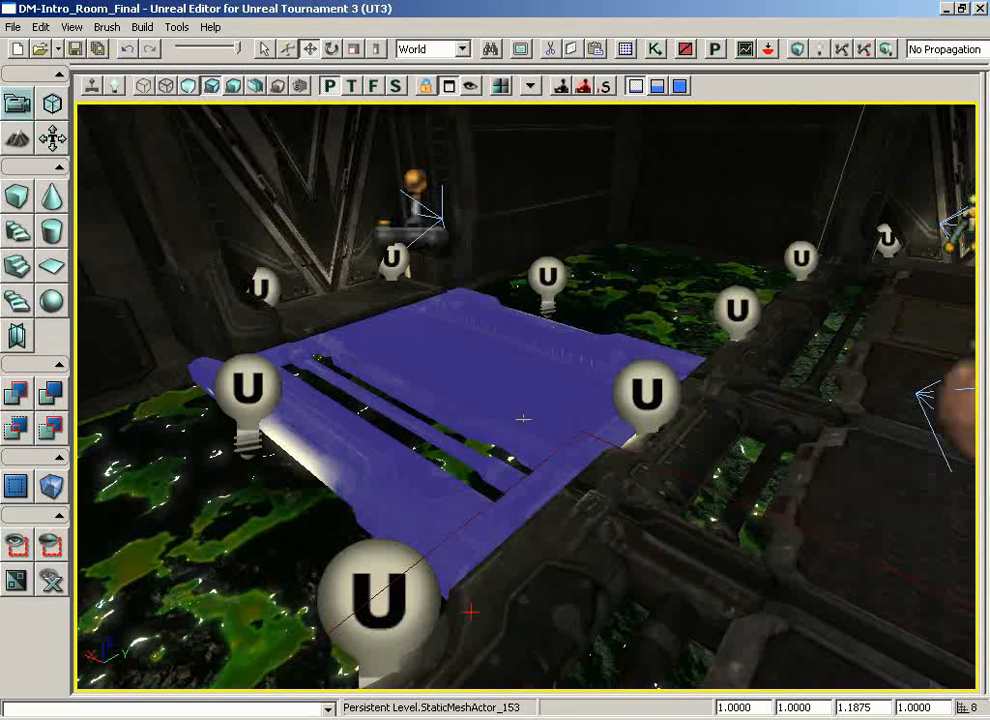
ctrl+drag(523, 419, 503, 390)
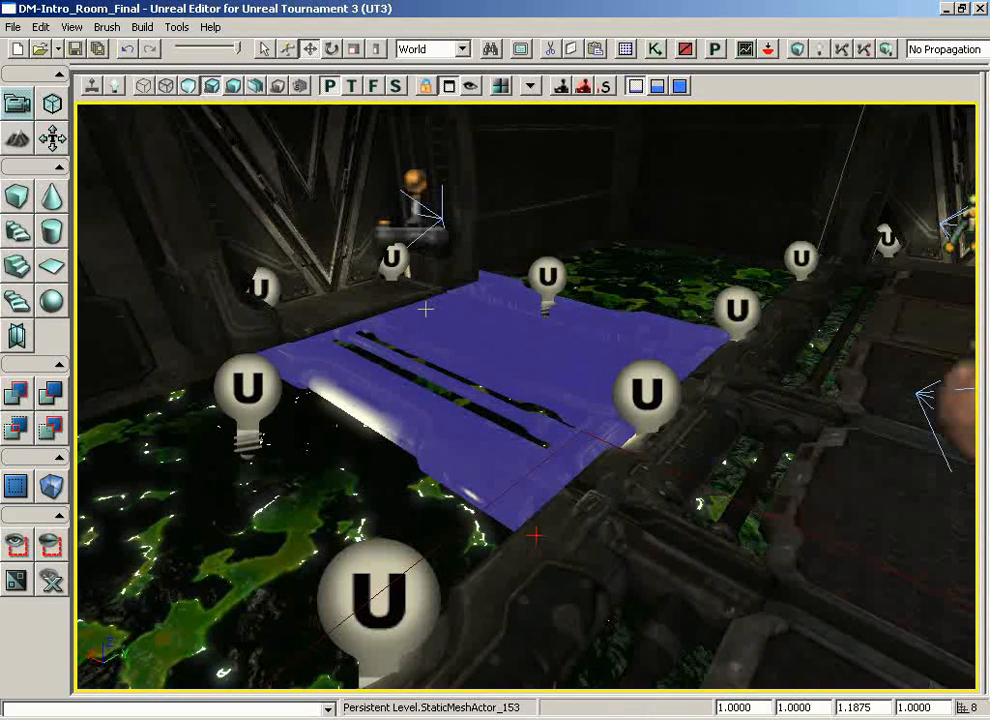
click(41, 27)
click(45, 90)
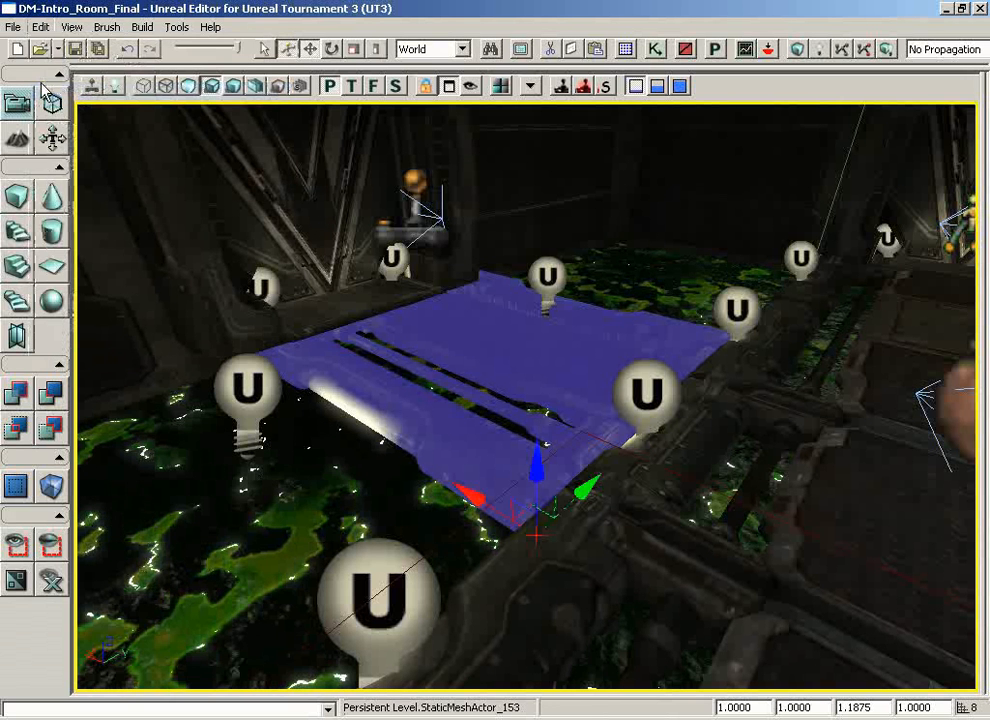
- Rotate the floor section so that its end near the door tilts steeply upward
drag(328, 358, 425, 425)
mouse_move(490, 484)
mouse_down()
mouse_move(484, 490)
mouse_move(495, 487)
mouse_up()
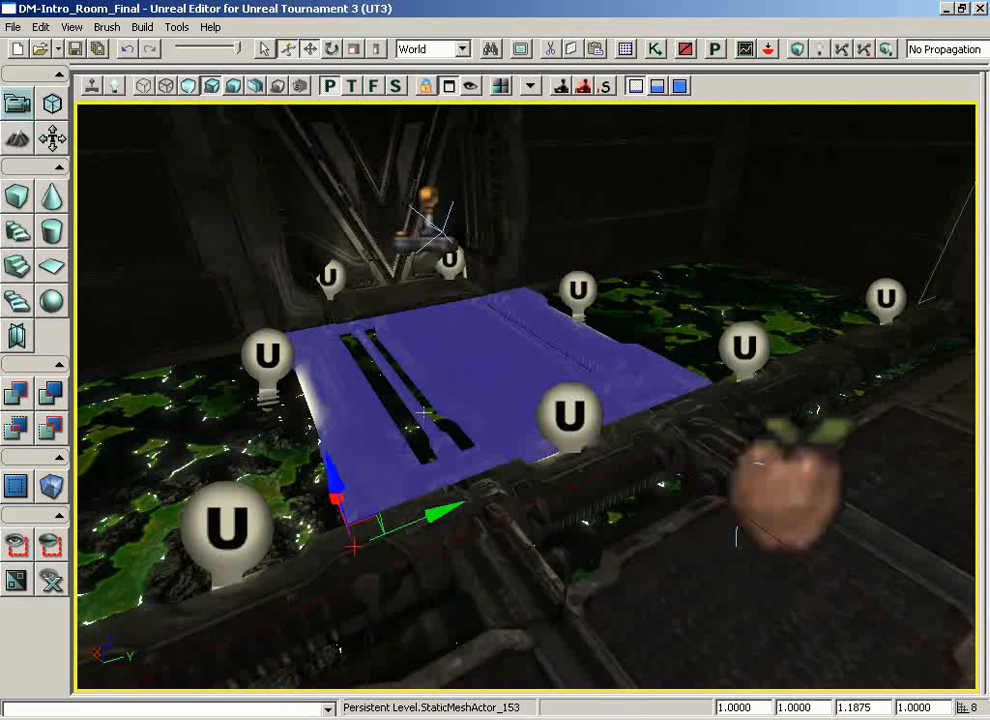
middle_drag(424, 400, 424, 445)
click(43, 27)
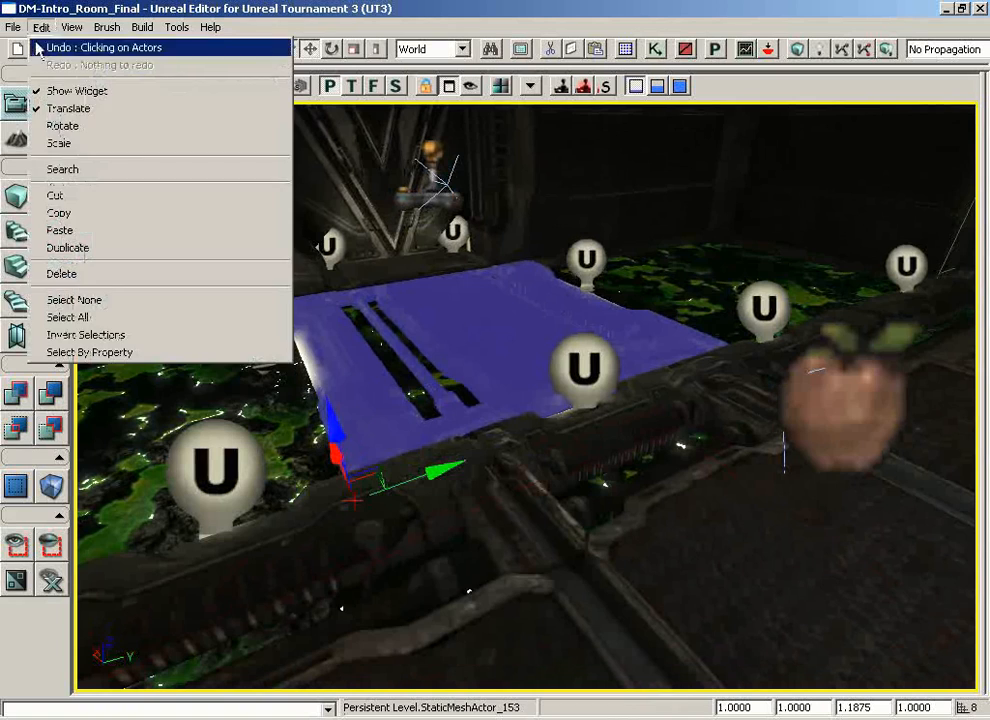
click(56, 130)
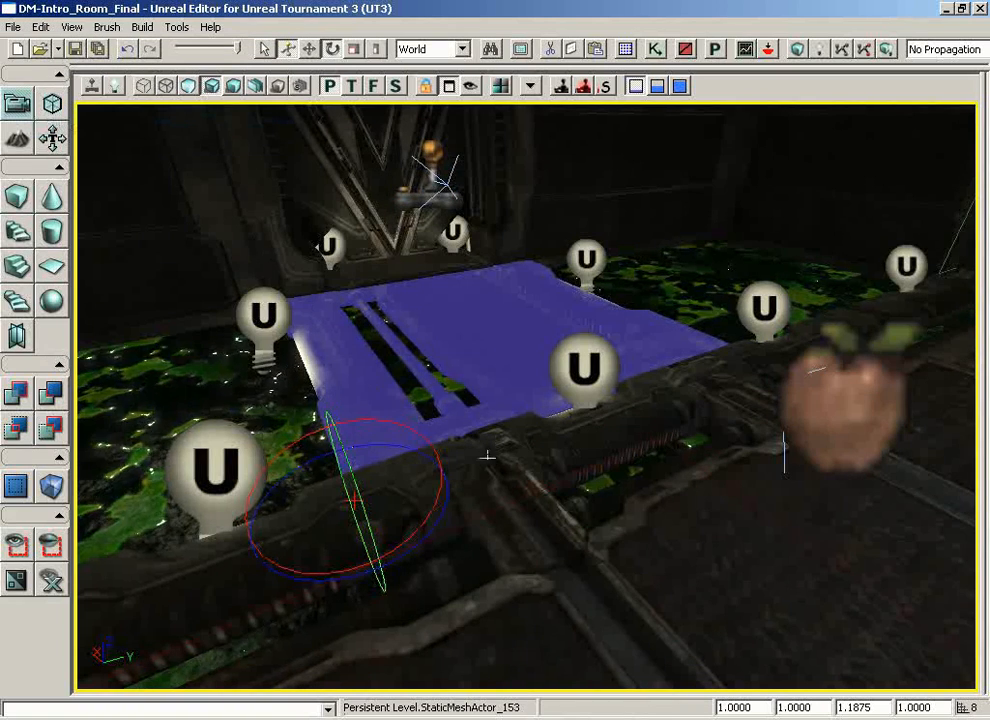
drag(486, 457, 540, 450)
drag(365, 411, 372, 492)
drag(600, 398, 513, 336)
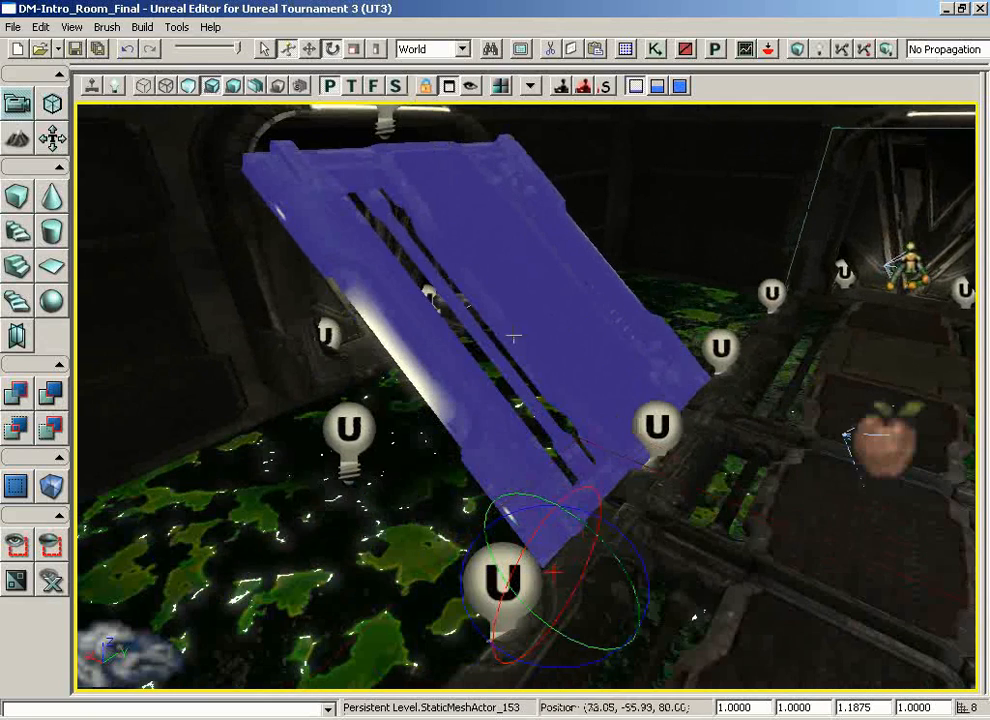
- Scale the tilted floor section down proportionally to about 0.55 × 0.65 × 0.55
click(41, 27)
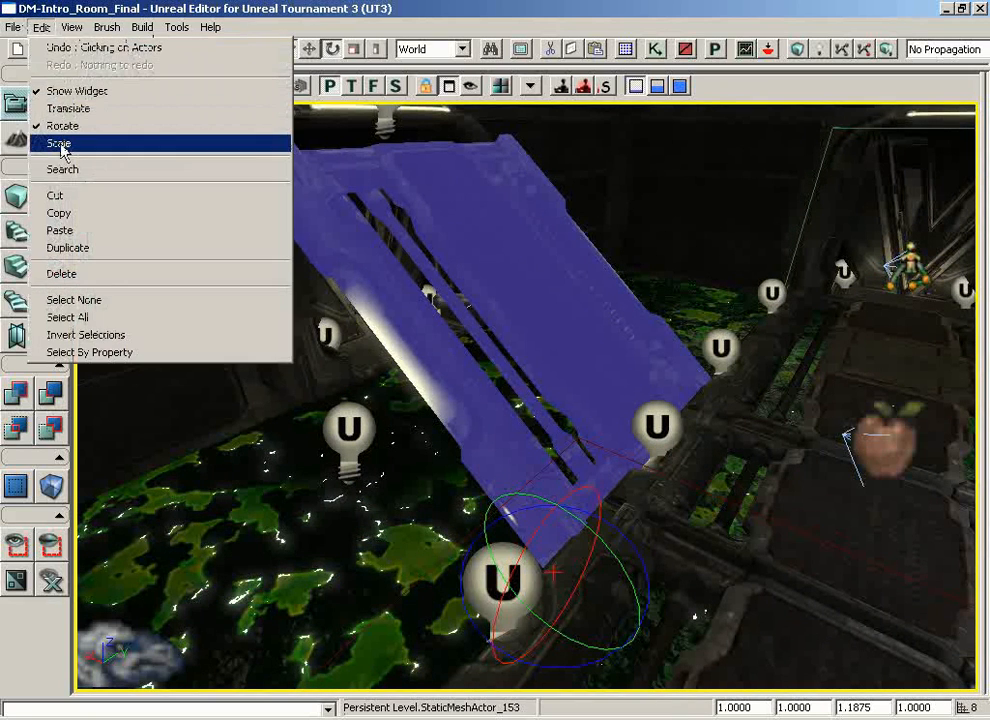
click(61, 144)
drag(557, 497, 546, 458)
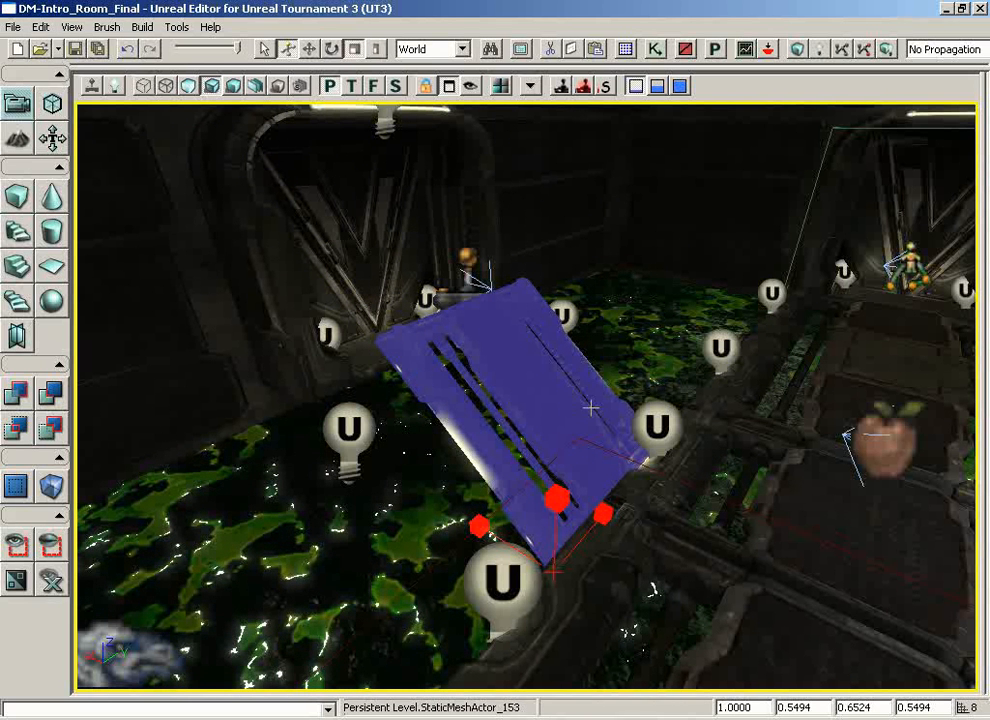
- Look at the list of level actors in the Search For Actors window and close it
click(40, 27)
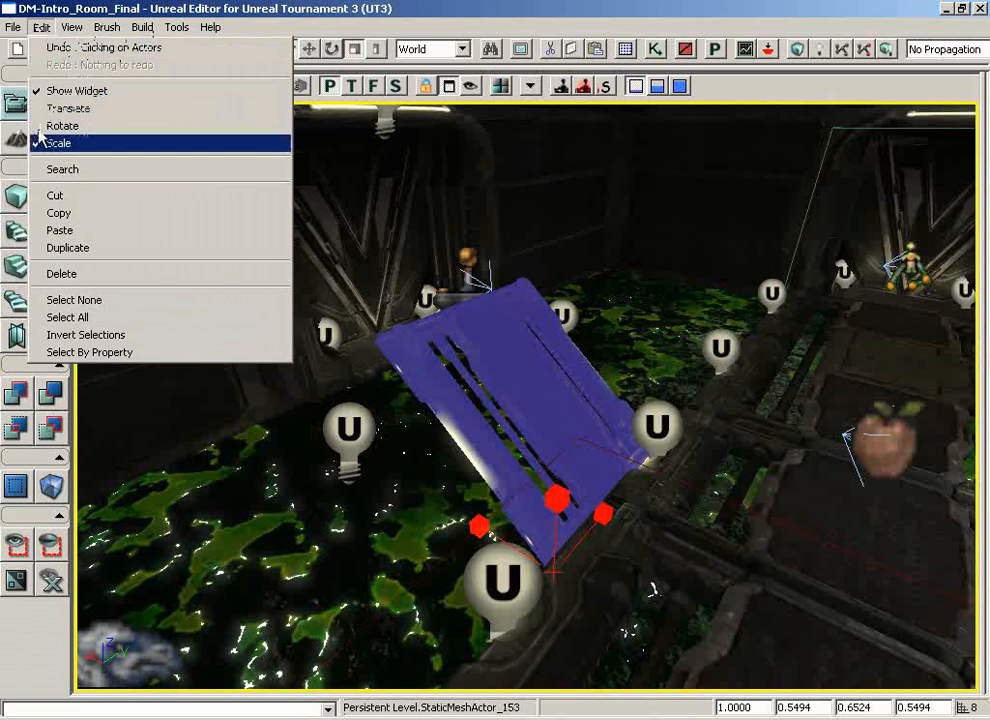
click(62, 170)
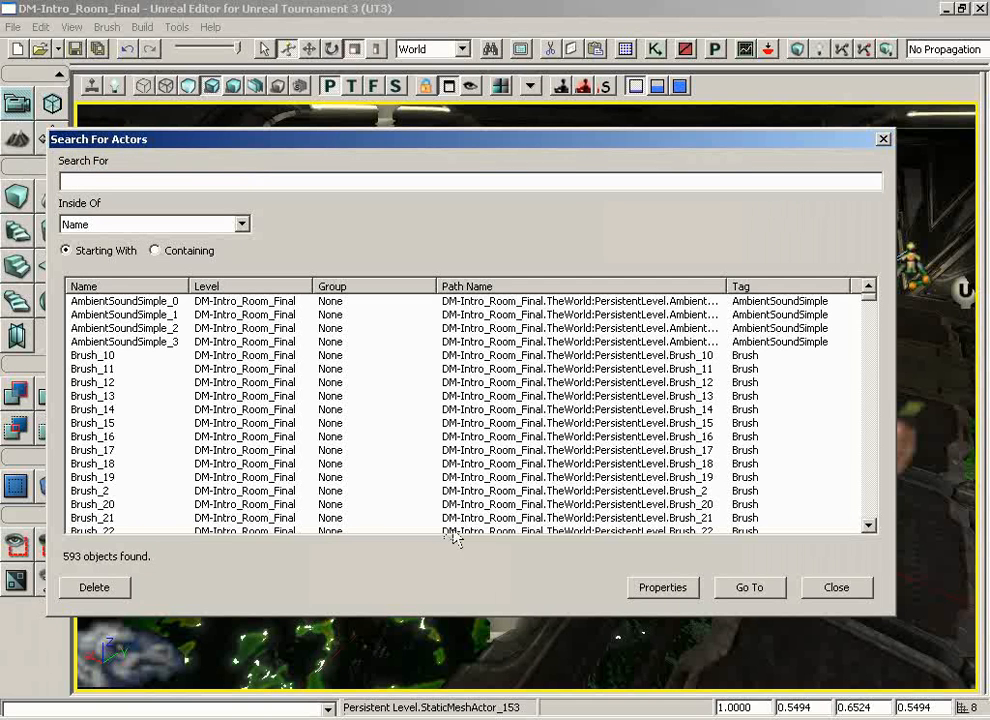
click(883, 140)
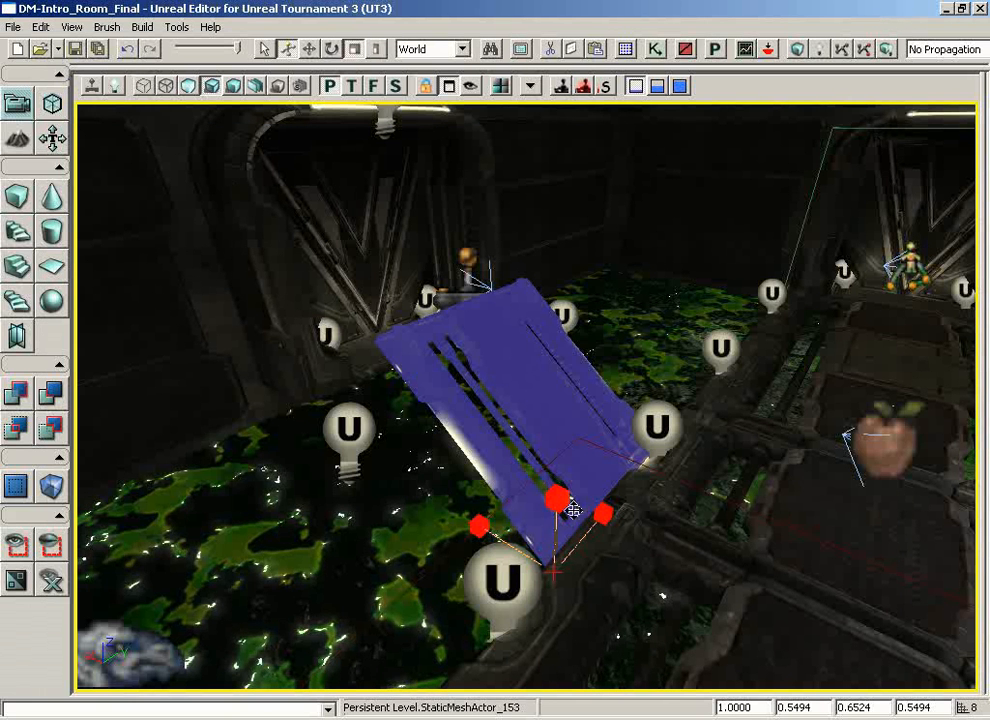
- Return the widget to Translate mode, and cut the tilted floor section and paste it back into the level
click(41, 27)
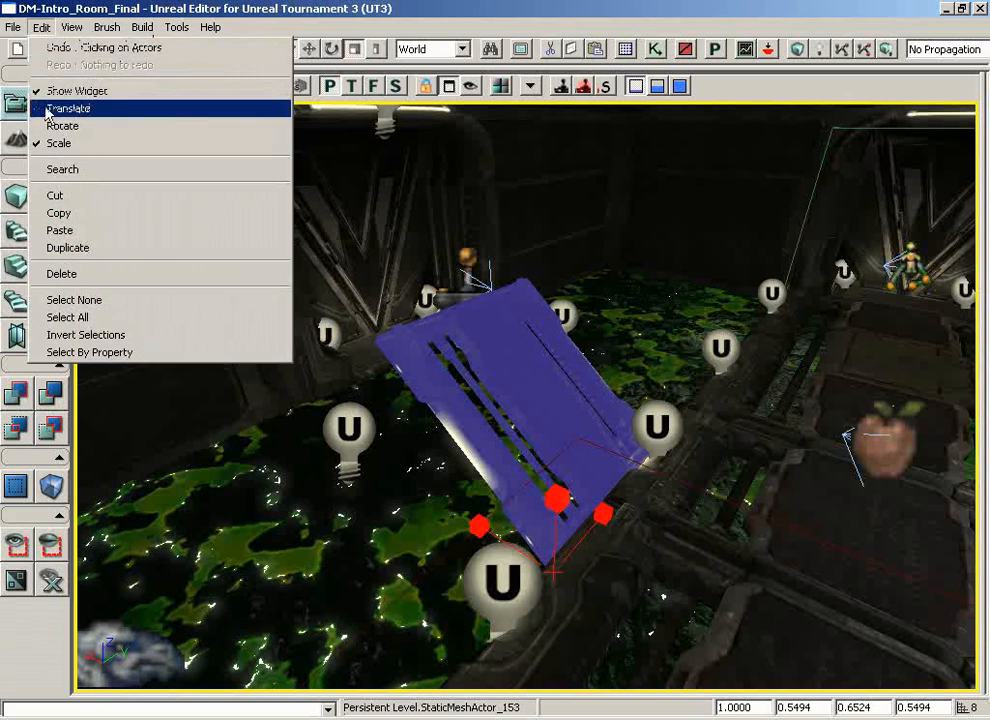
click(49, 108)
click(38, 29)
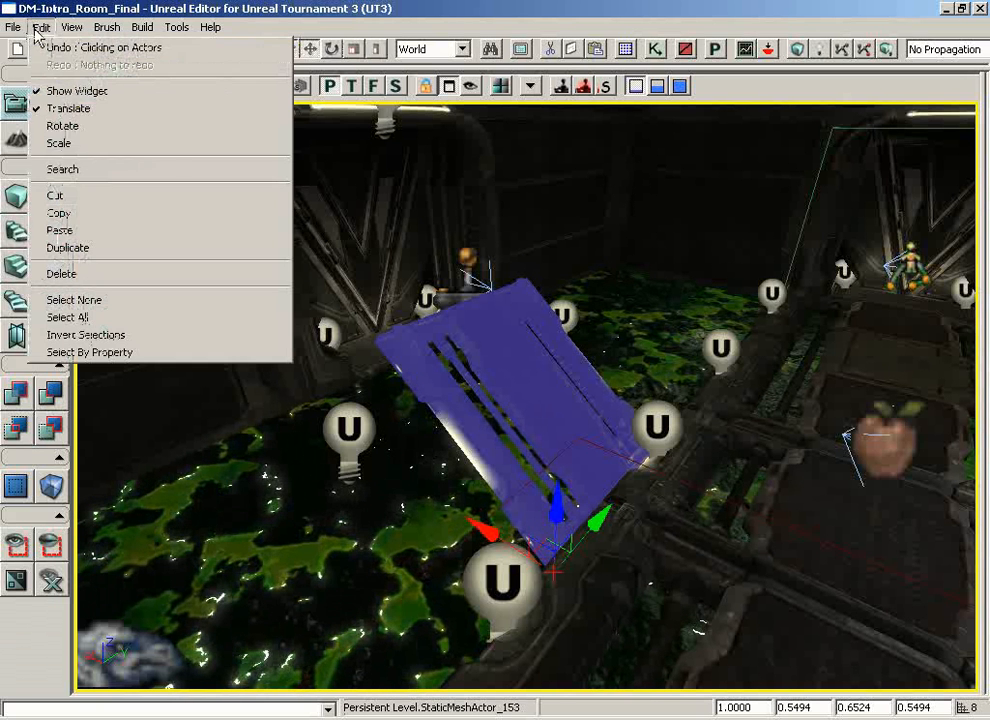
click(83, 198)
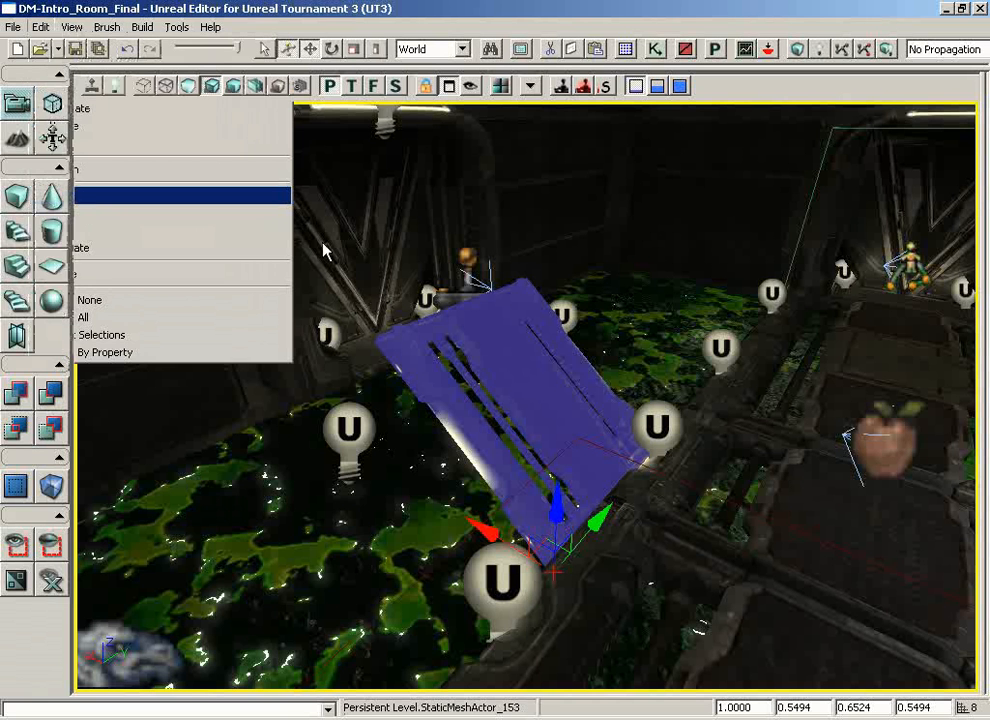
click(41, 27)
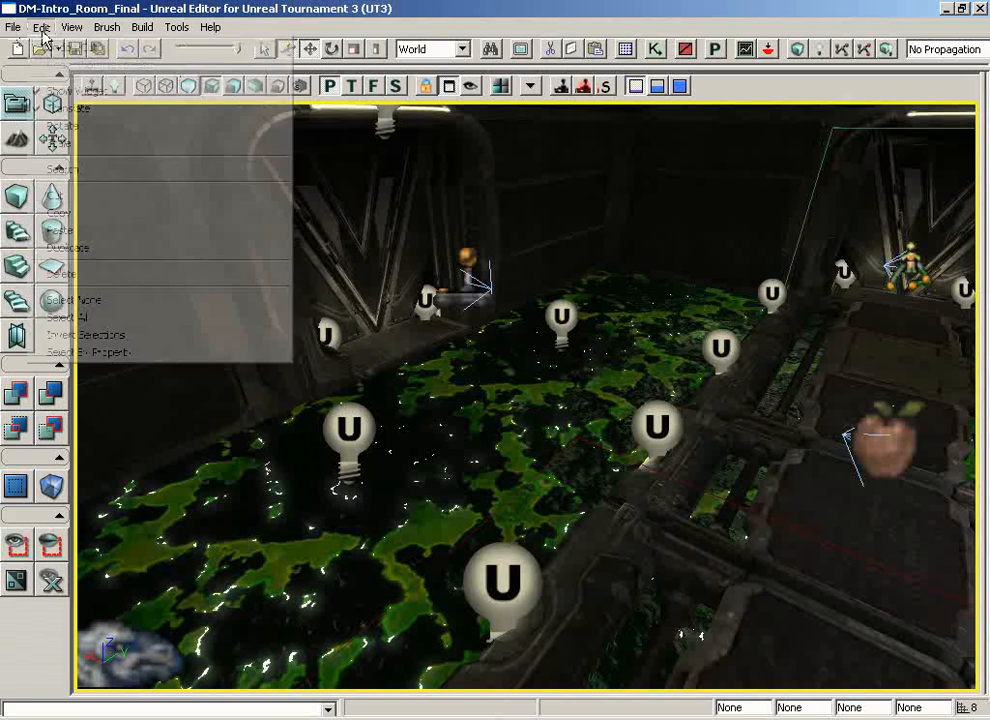
click(62, 231)
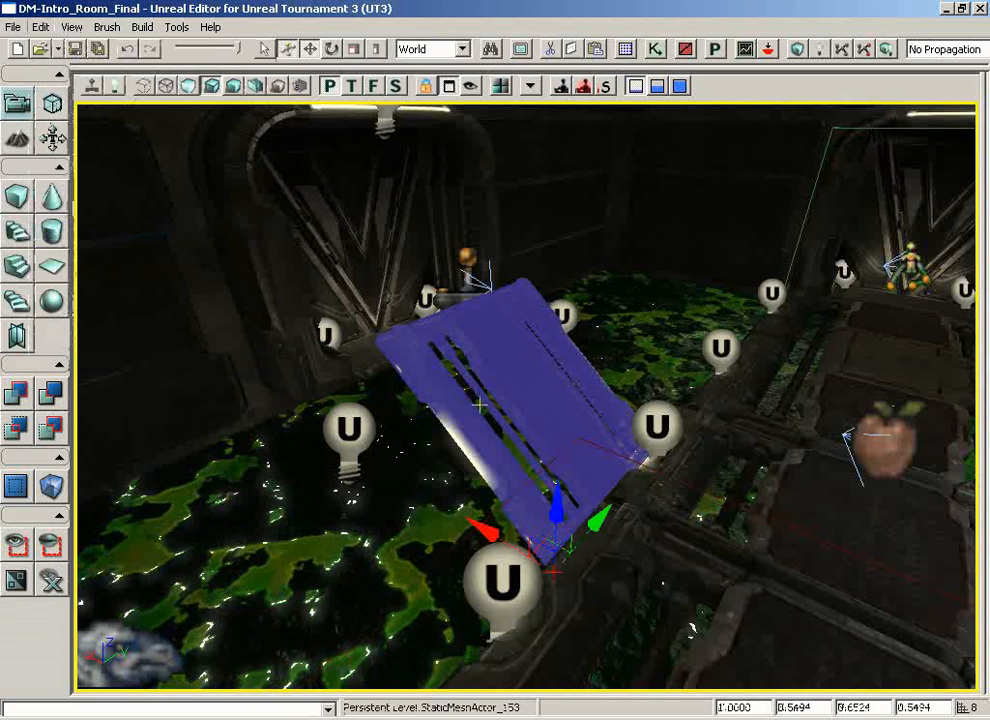
- Copy the tilted floor section, paste it in place, and raise the pasted copy vertically above the original
click(41, 27)
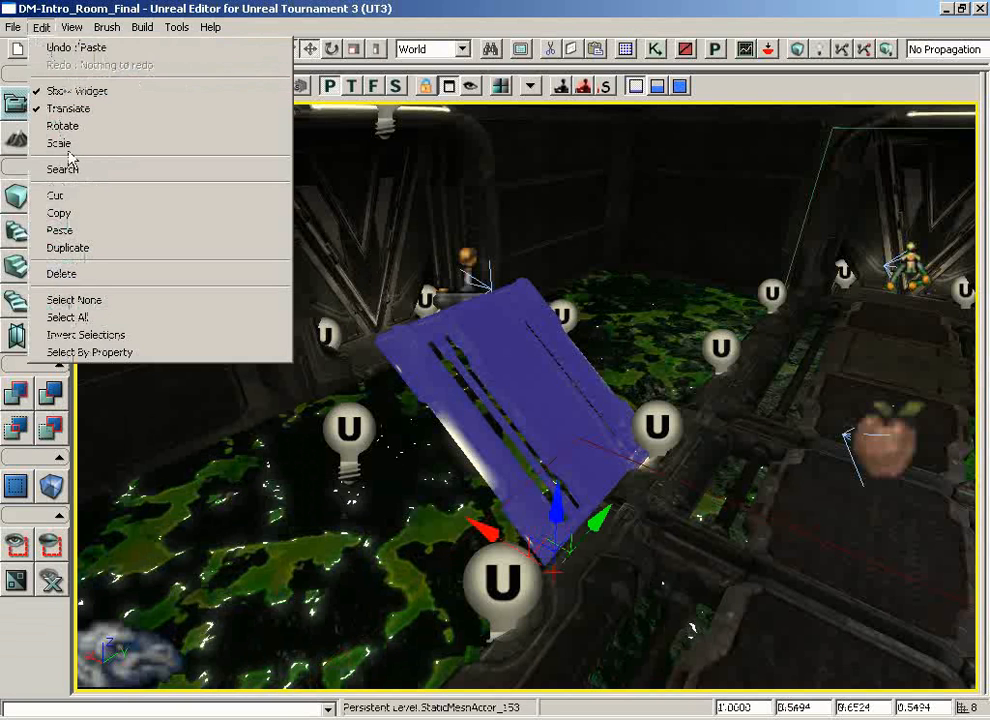
click(85, 215)
click(41, 27)
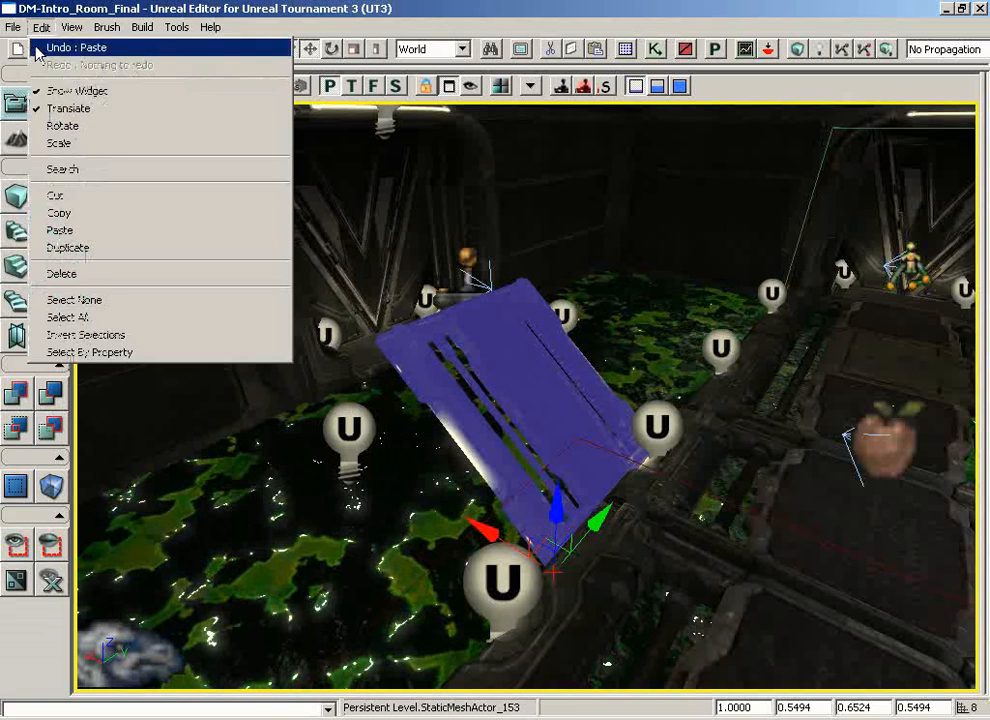
click(62, 229)
drag(556, 505, 555, 430)
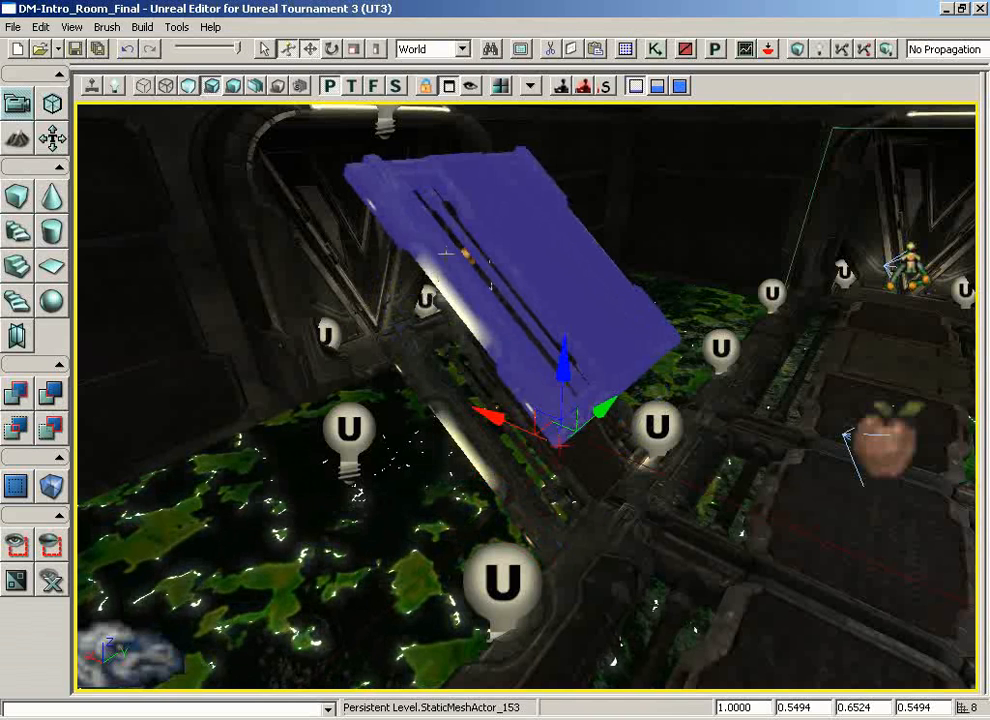
- Duplicate the raised floor section twice
click(41, 27)
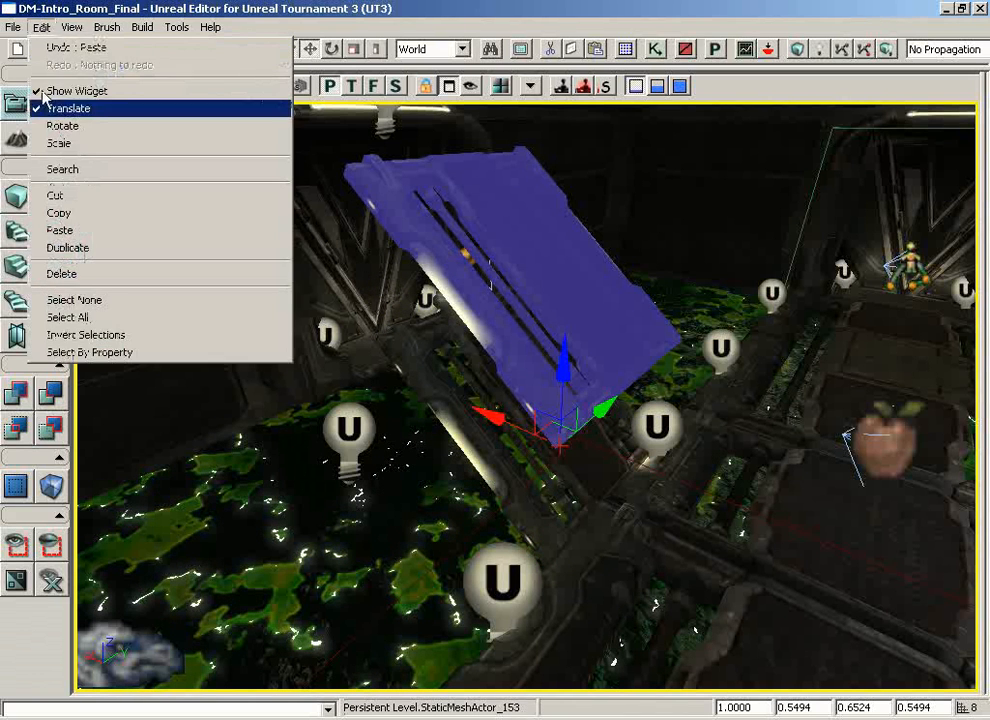
click(56, 249)
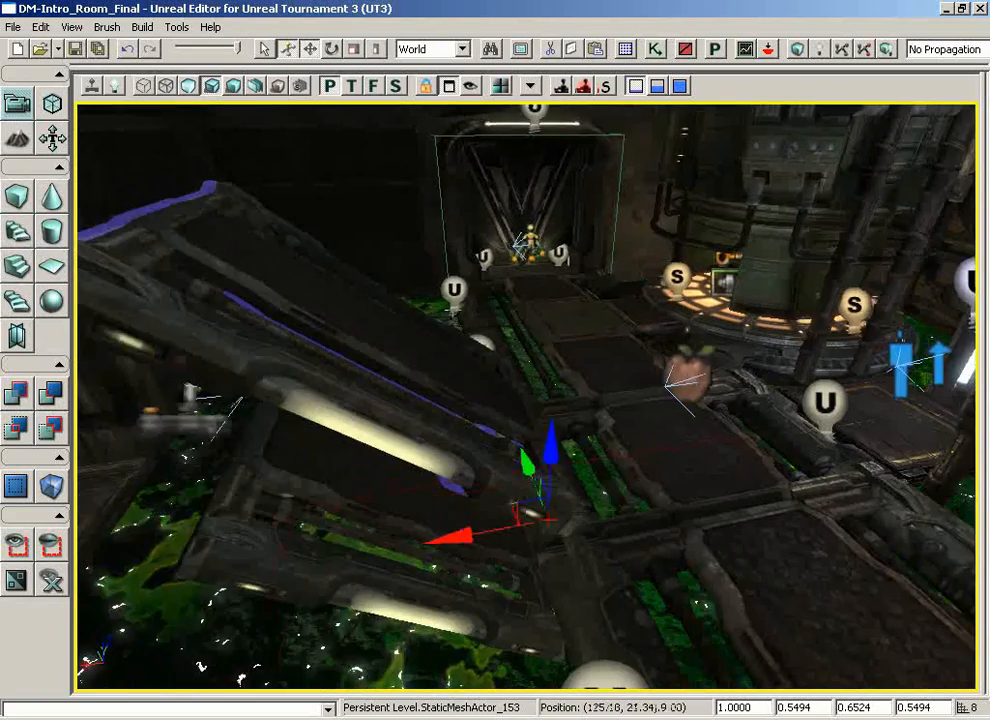
middle_drag(309, 336, 209, 346)
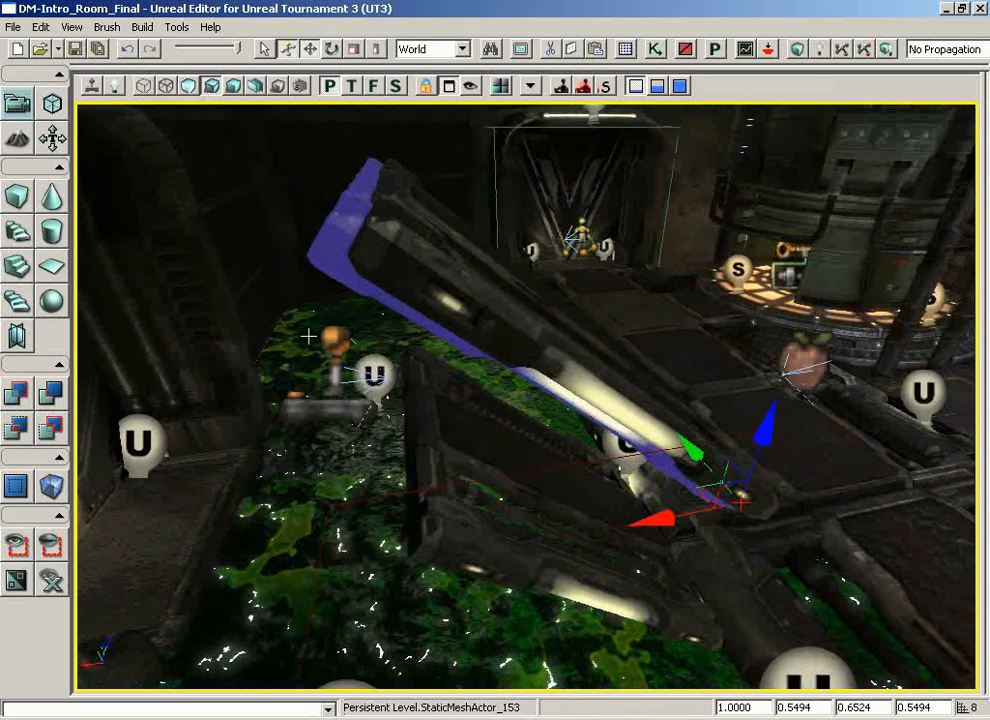
key(ctrl+w)
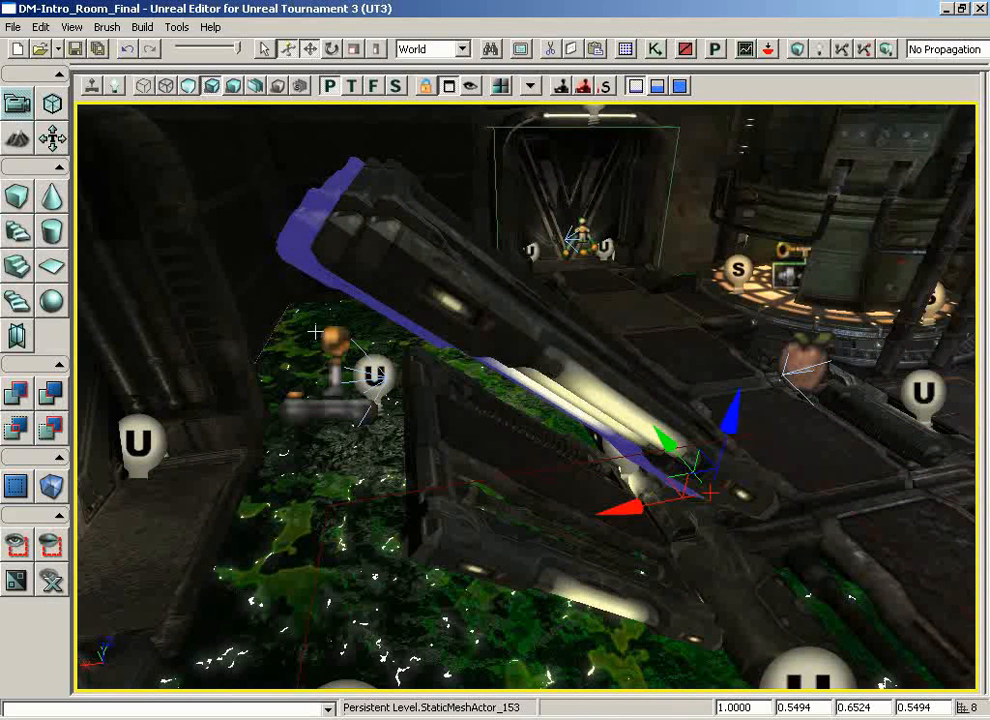
- Delete the duplicates and the raised floor sections one by one, leaving only the lowest tilted section
key(Delete)
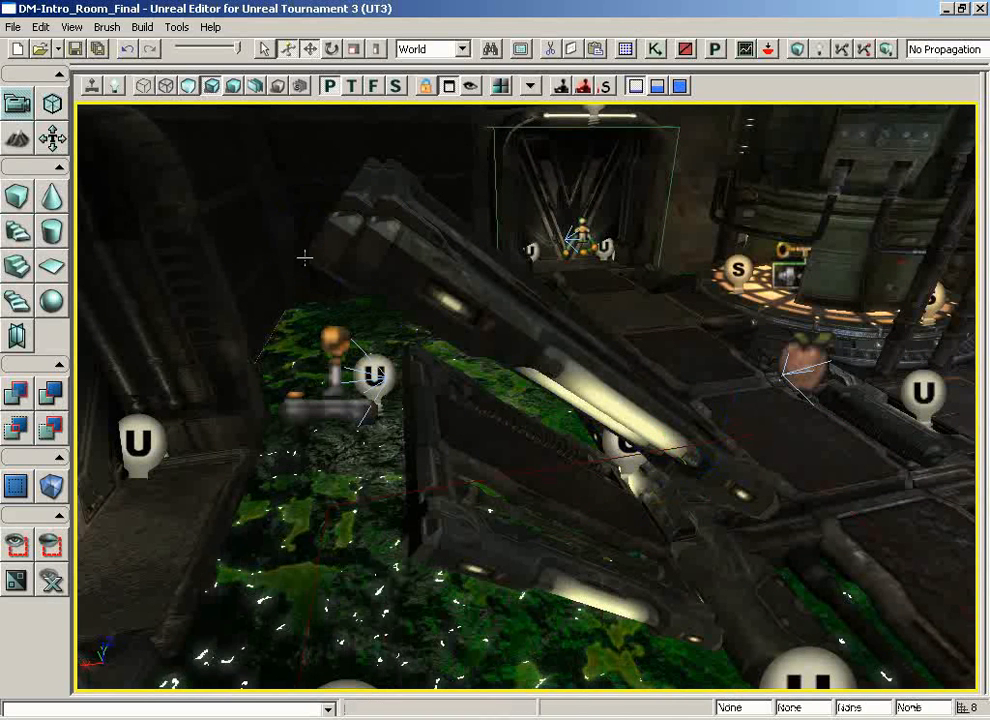
click(330, 232)
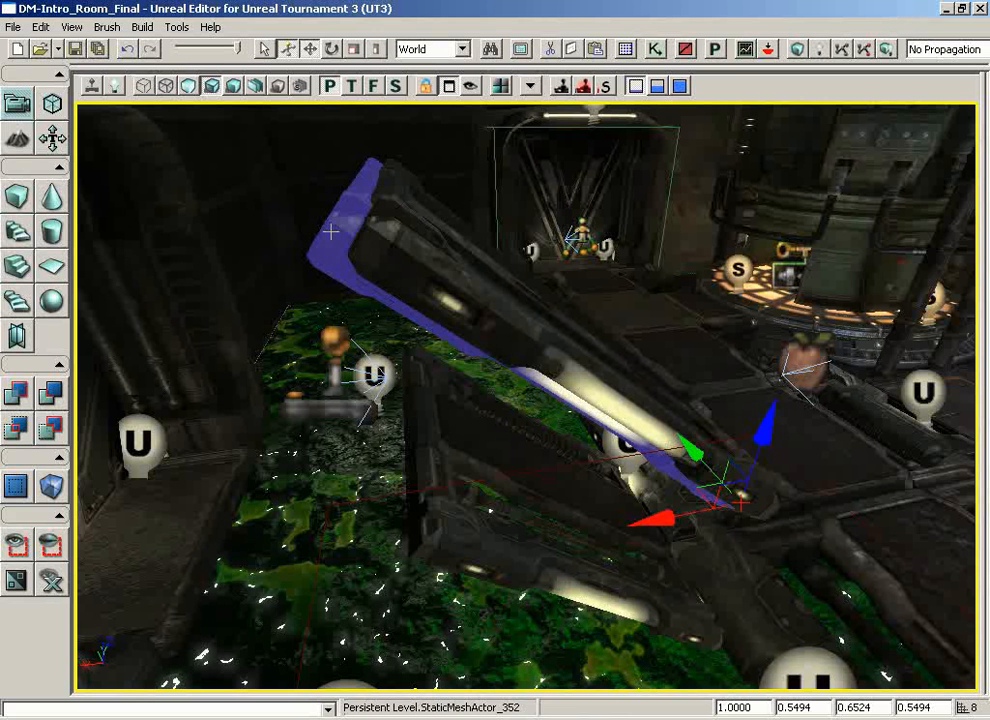
key(Delete)
drag(387, 250, 293, 251)
click(338, 245)
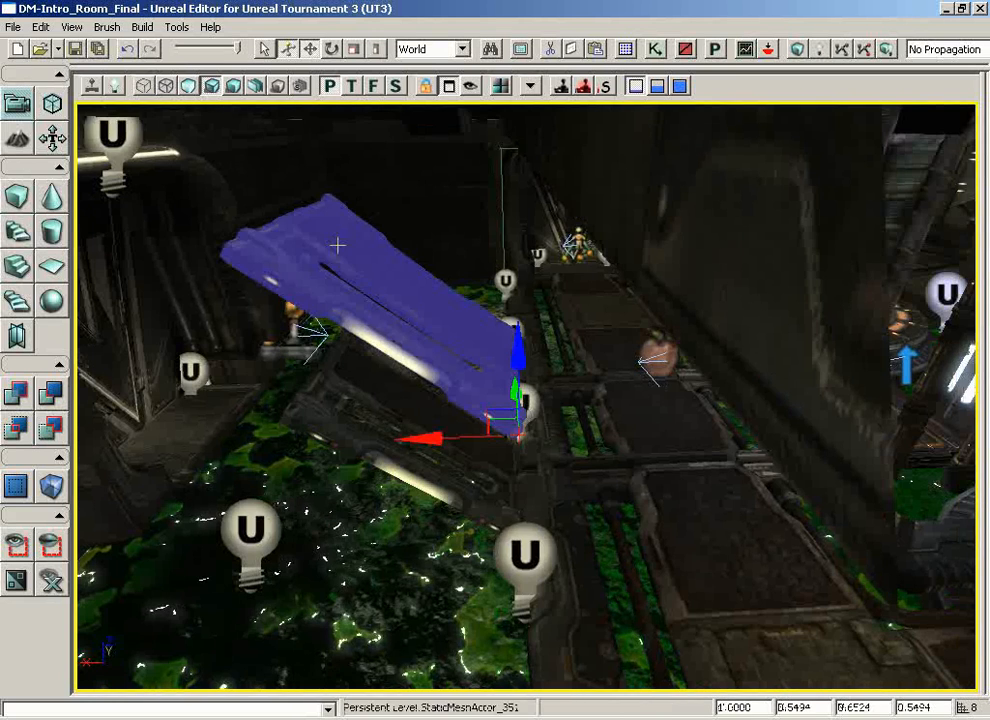
key(Delete)
- Delete the remaining tilted floor section and undo the deletion
click(380, 390)
drag(380, 390, 409, 283)
right_drag(351, 286, 423, 331)
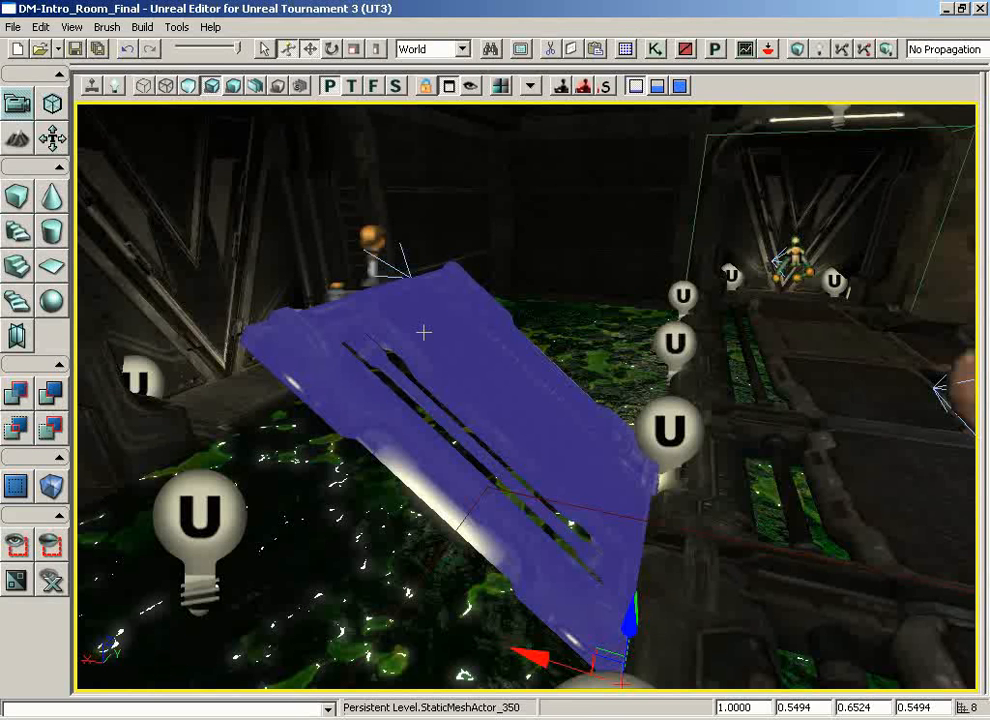
key(Delete)
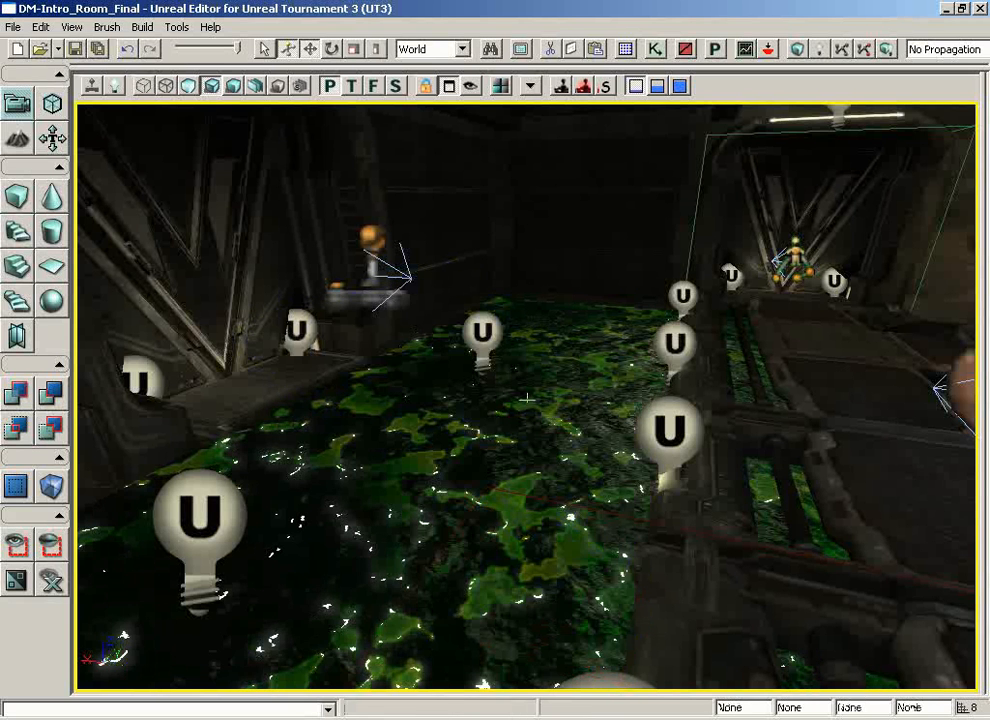
key(ctrl+z)
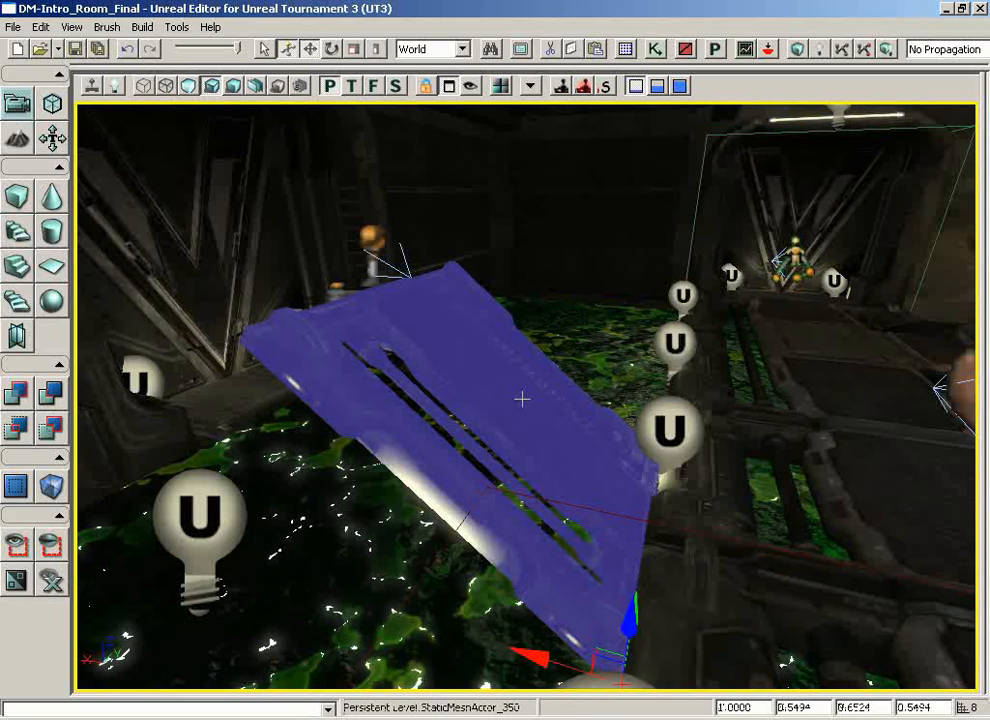
- Duplicate the restored floor section and delete the offset duplicate
drag(522, 399, 554, 319)
middle_drag(554, 319, 492, 462)
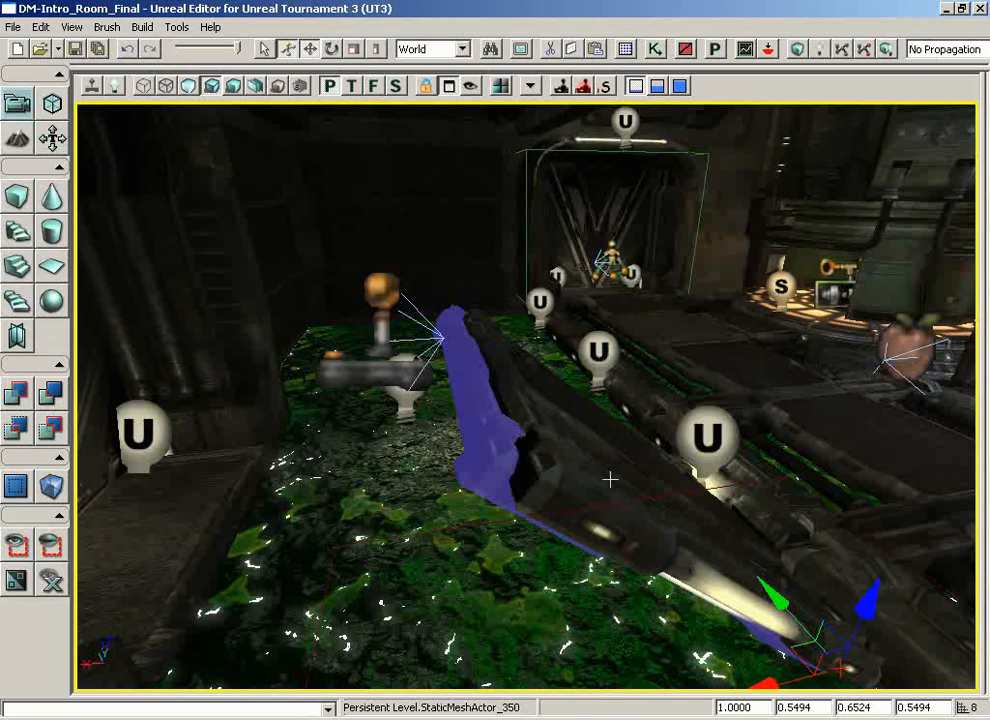
key(Escape)
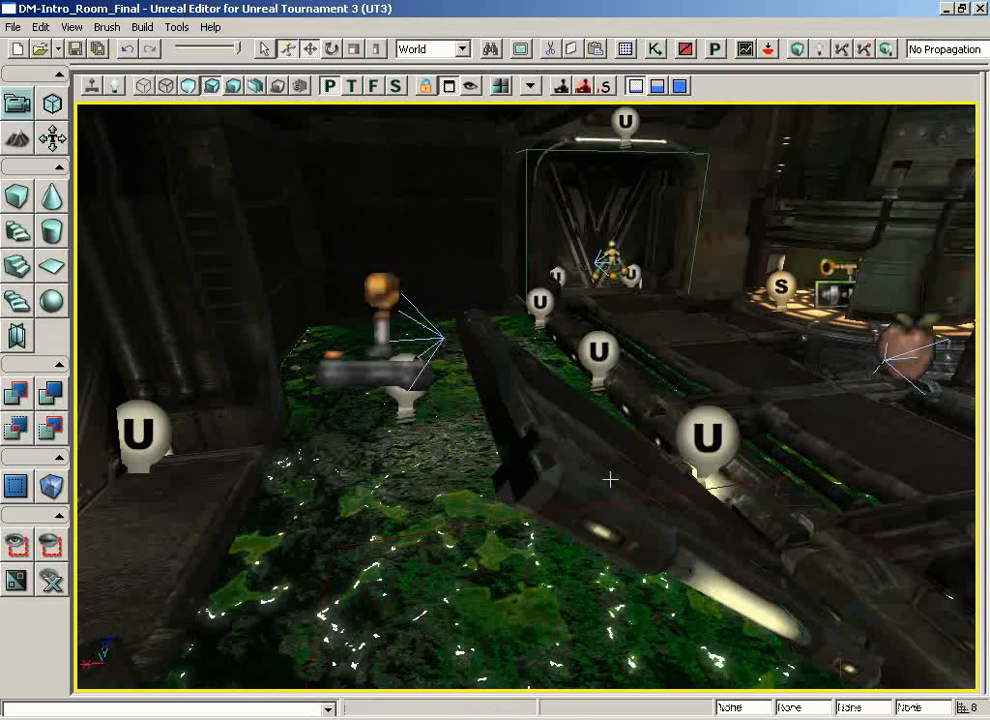
- Select the tilted floor section, duplicate it, and raise the duplicate well above the original
drag(579, 413, 545, 440)
middle_drag(545, 440, 597, 433)
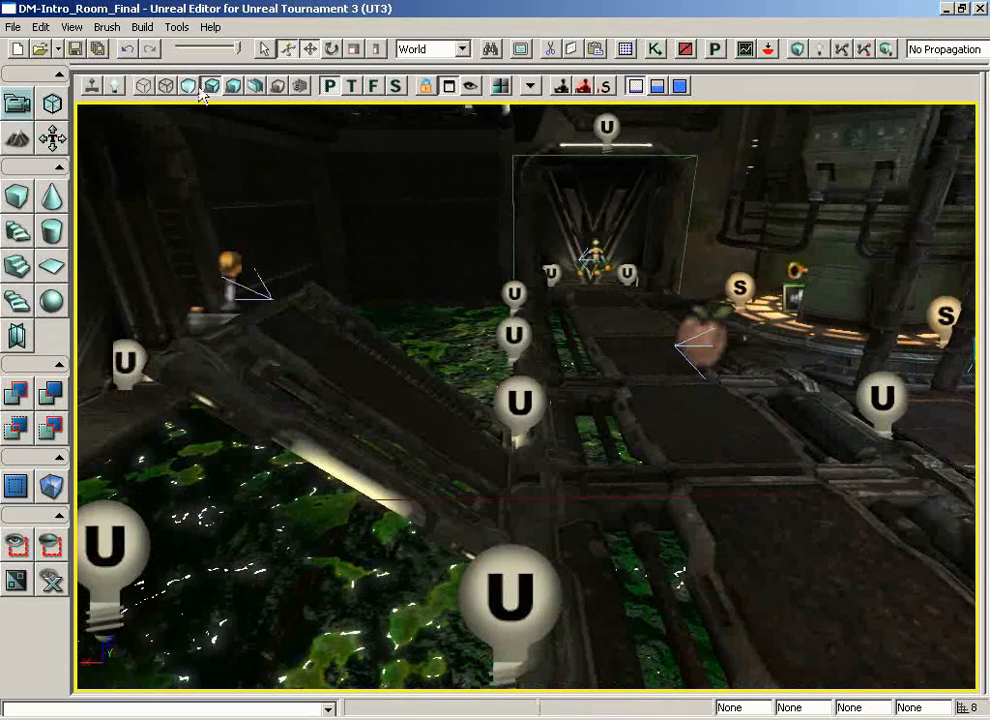
click(41, 27)
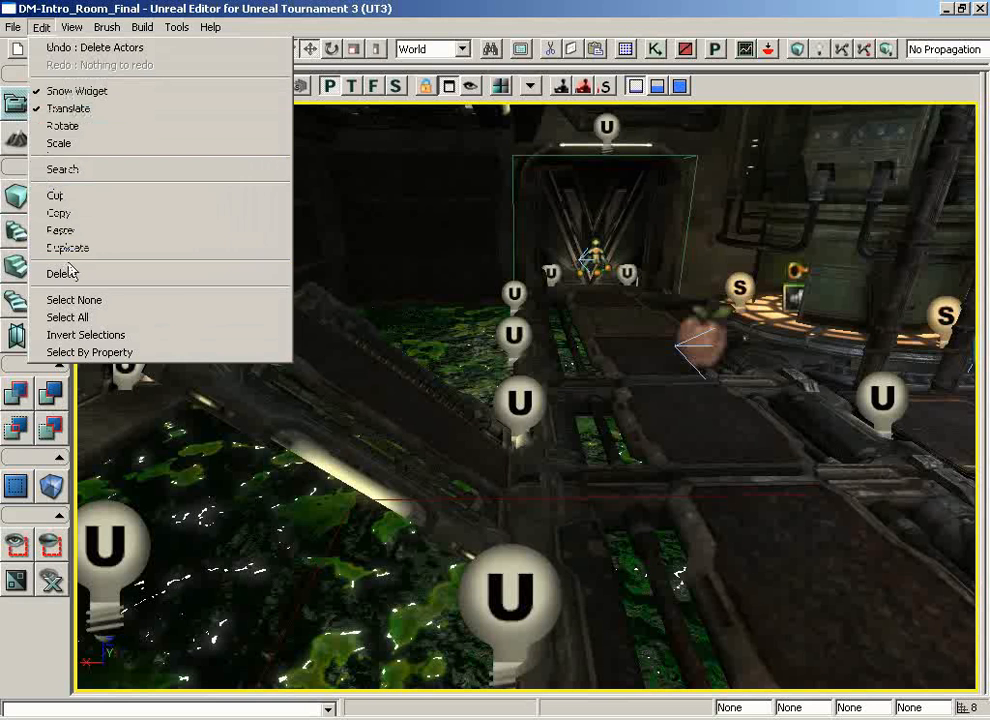
click(370, 403)
click(370, 403)
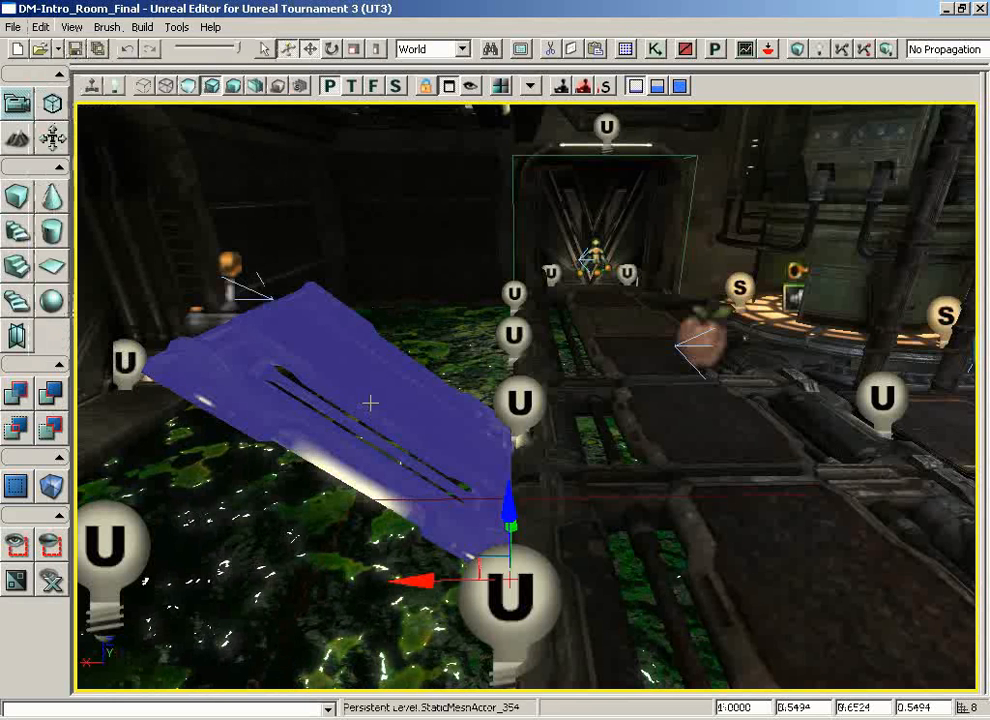
key(ctrl+w)
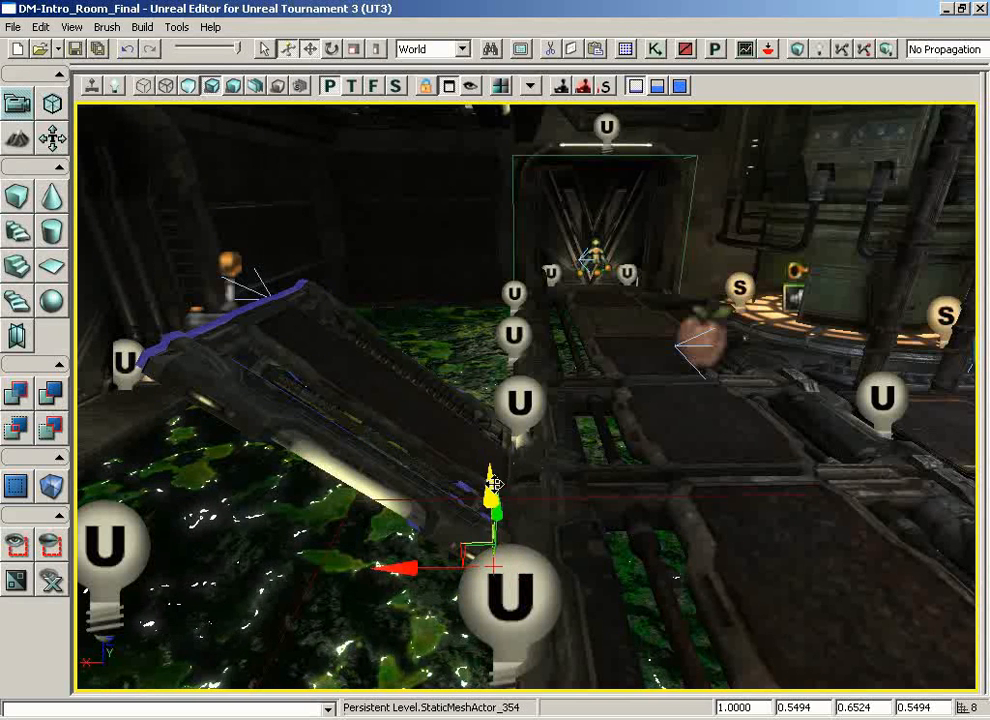
drag(494, 497, 495, 392)
drag(650, 415, 579, 415)
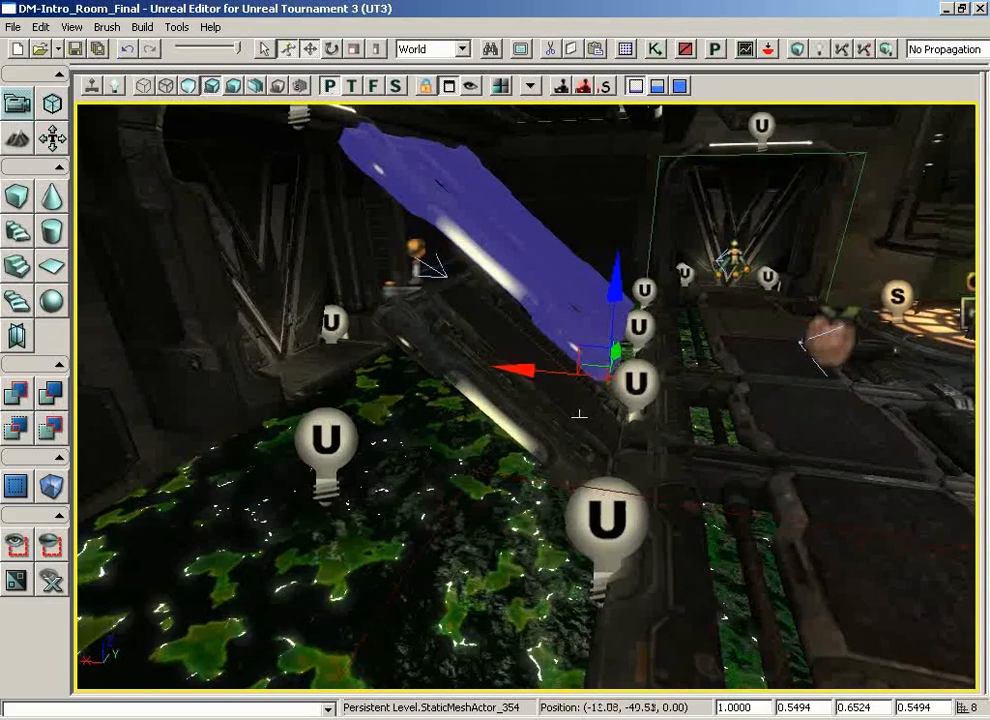
right_drag(579, 415, 316, 216)
- Delete the raised duplicate of the floor section
click(40, 27)
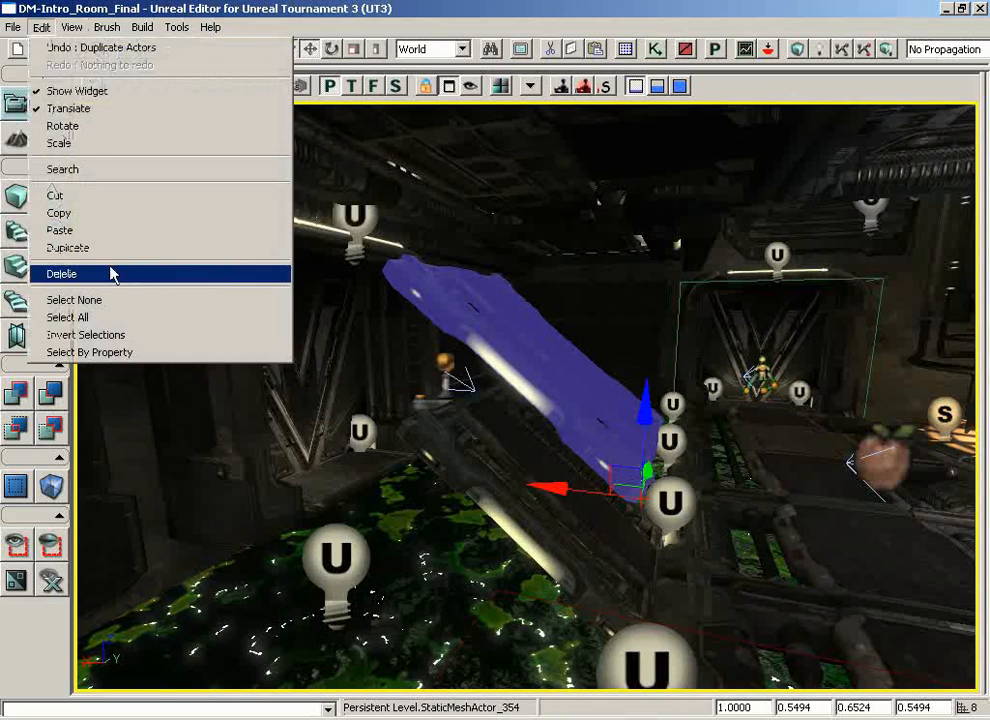
click(108, 274)
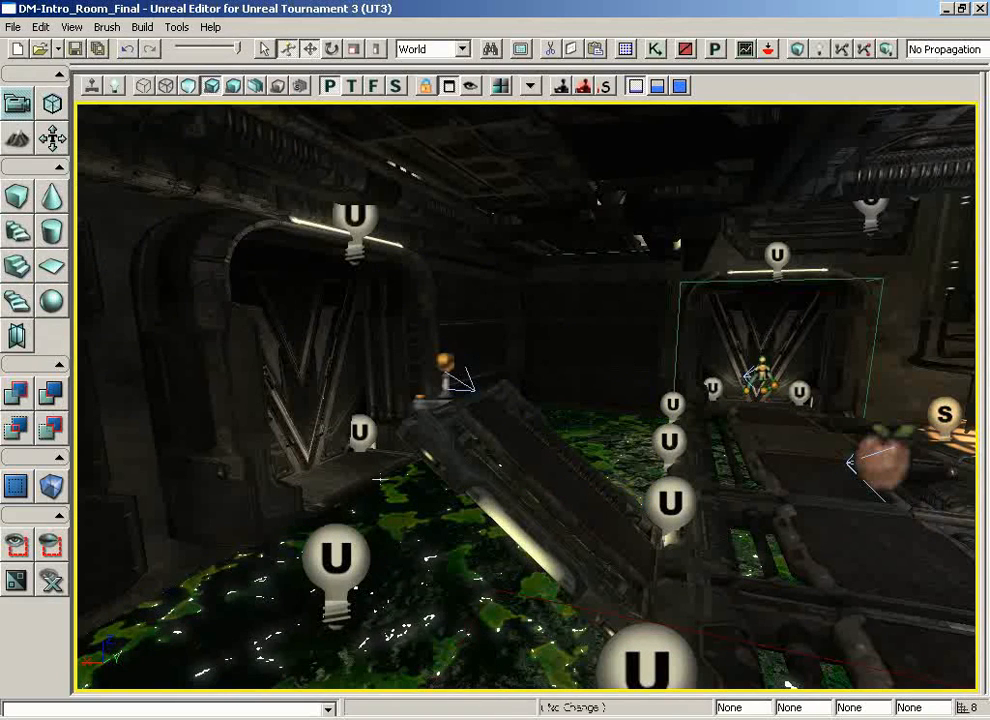
mouse_move(380, 463)
mouse_down()
mouse_move(380, 440)
mouse_move(377, 479)
mouse_up()
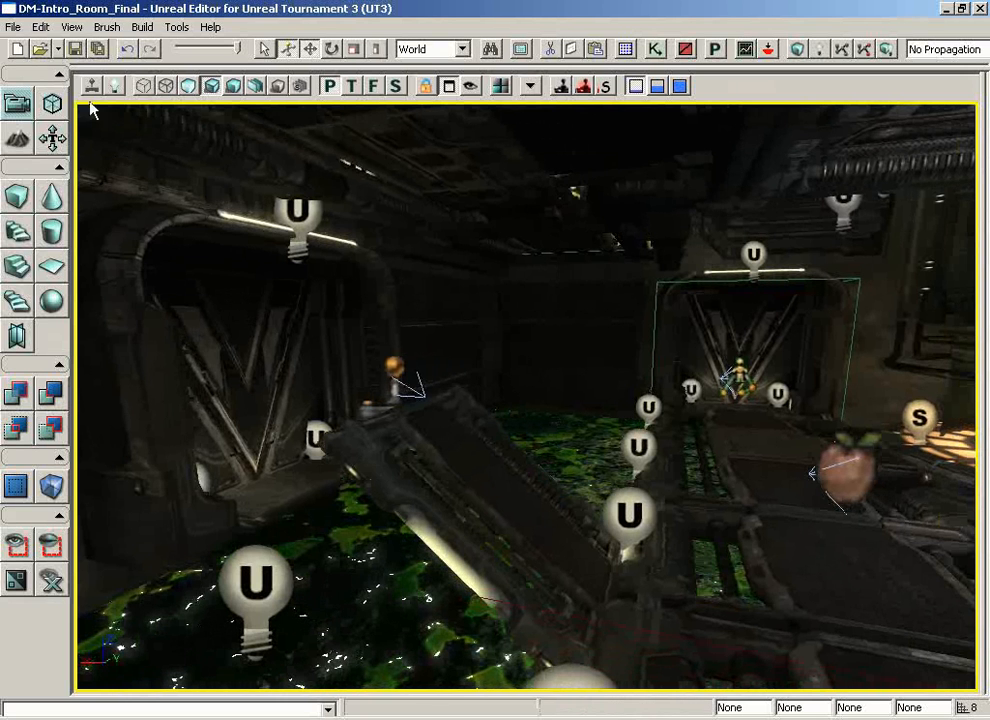
- Select the remaining tilted floor section and clear the selection with Select None
click(40, 27)
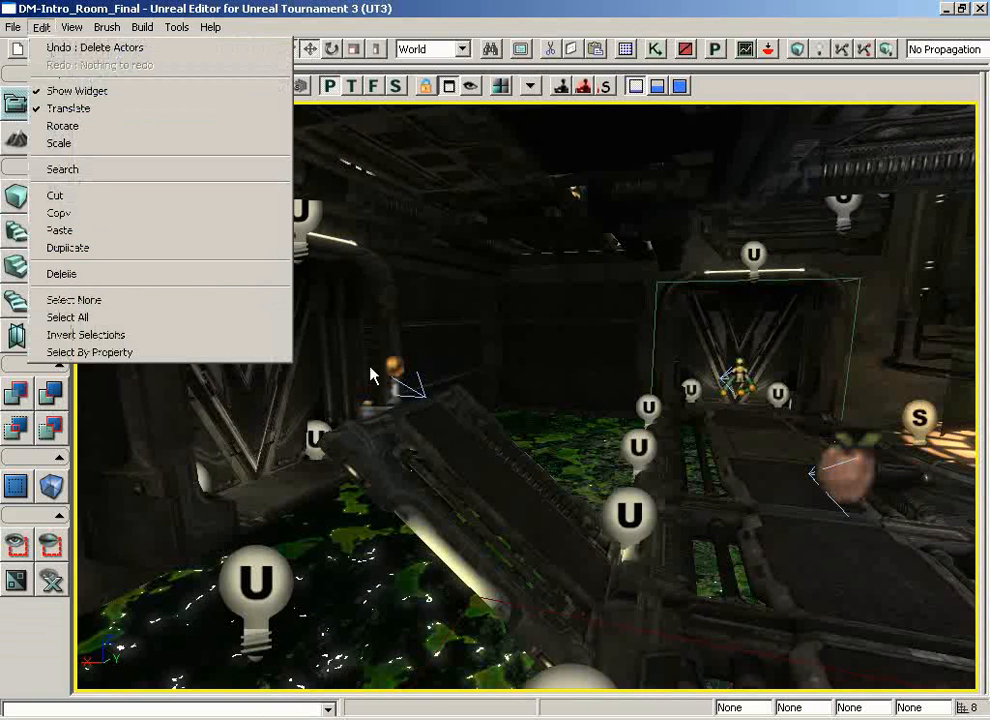
key(ctrl+z)
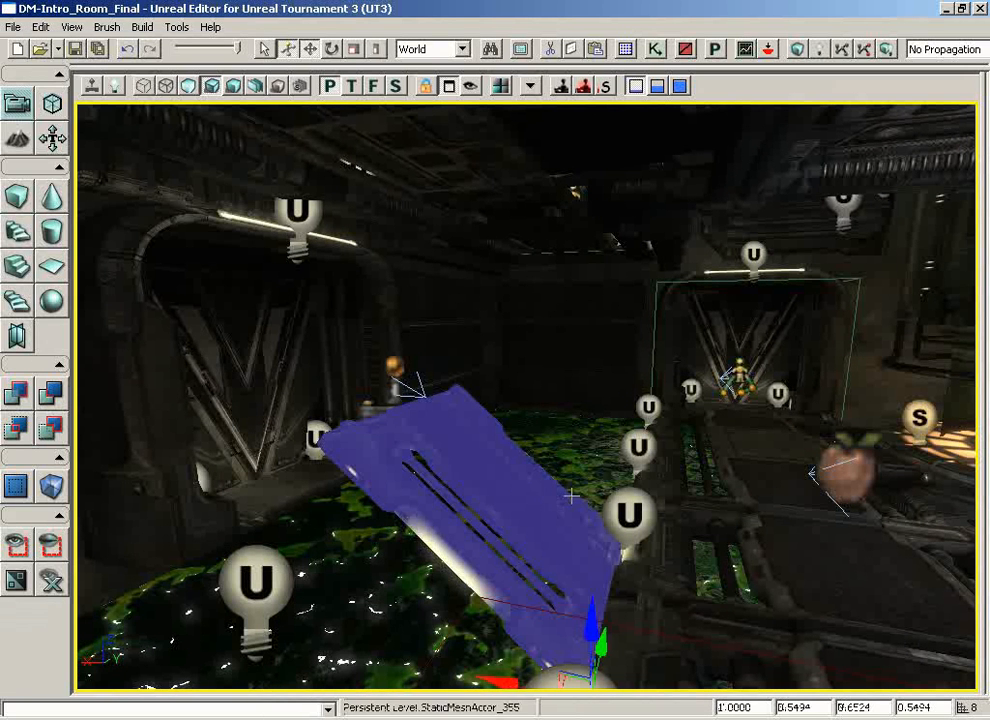
click(40, 27)
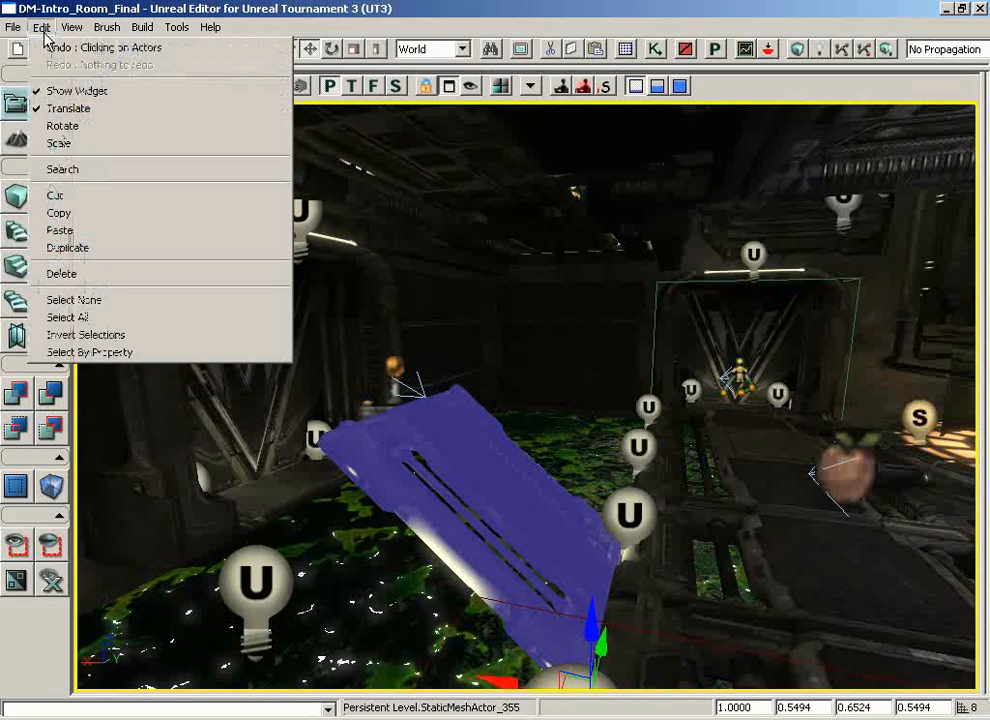
click(76, 300)
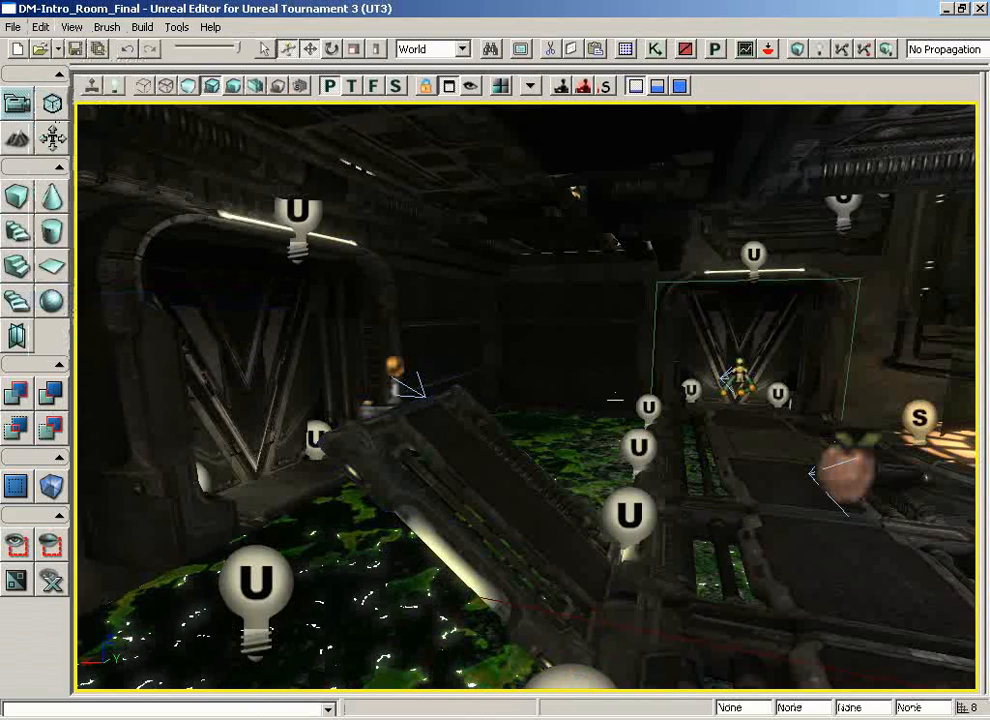
- Select all actors in the level
click(40, 27)
click(70, 318)
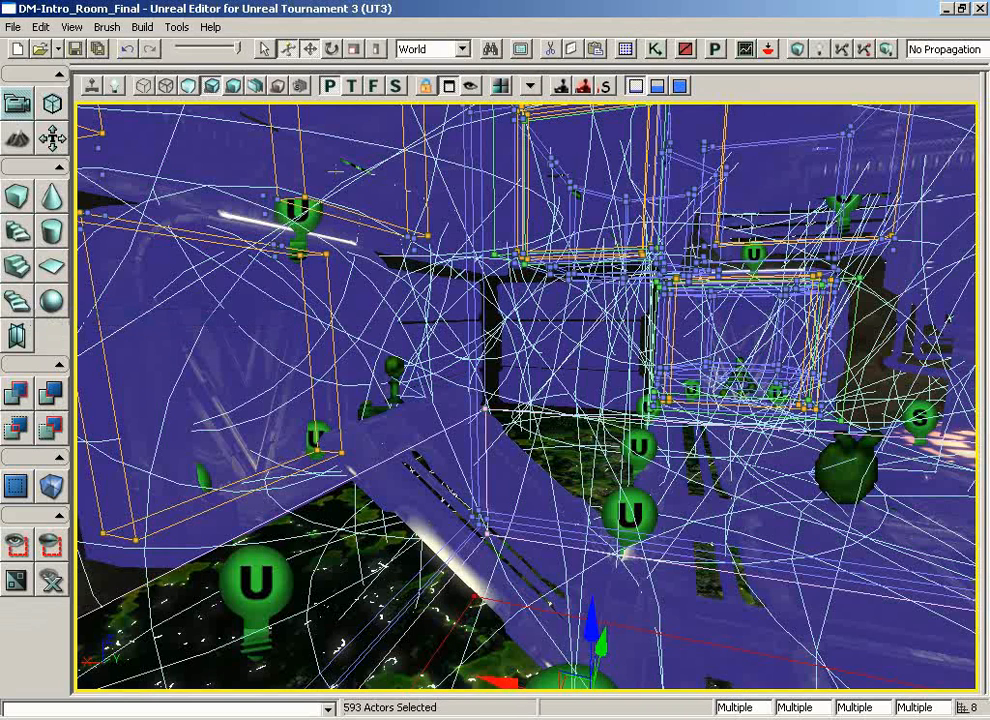
click(38, 27)
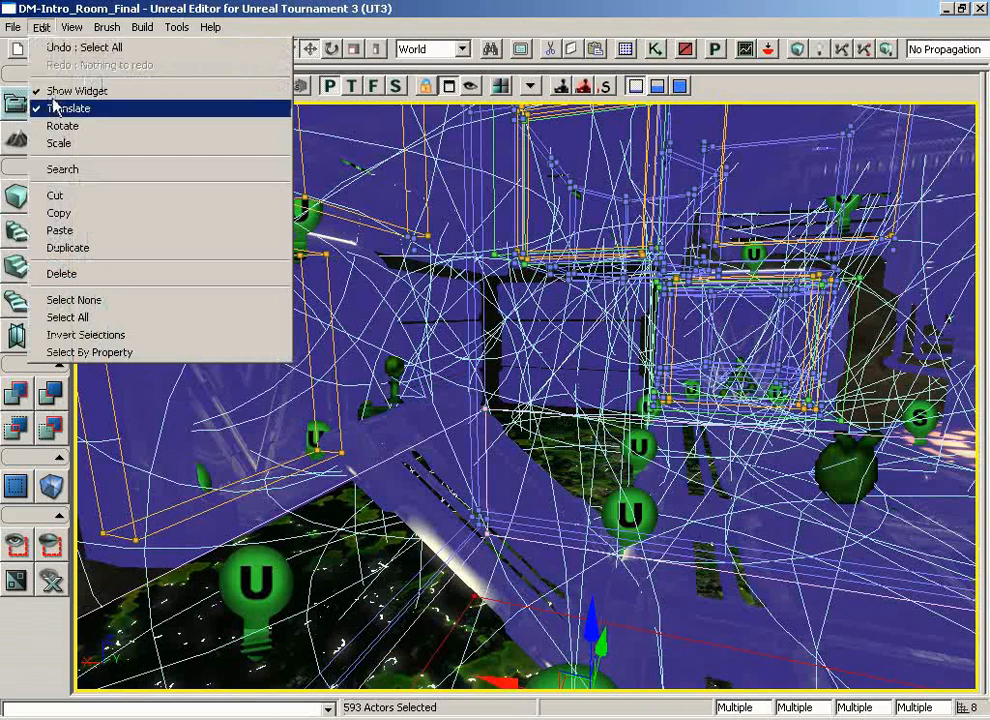
- Select only the tilted floor section and invert the selection
click(425, 490)
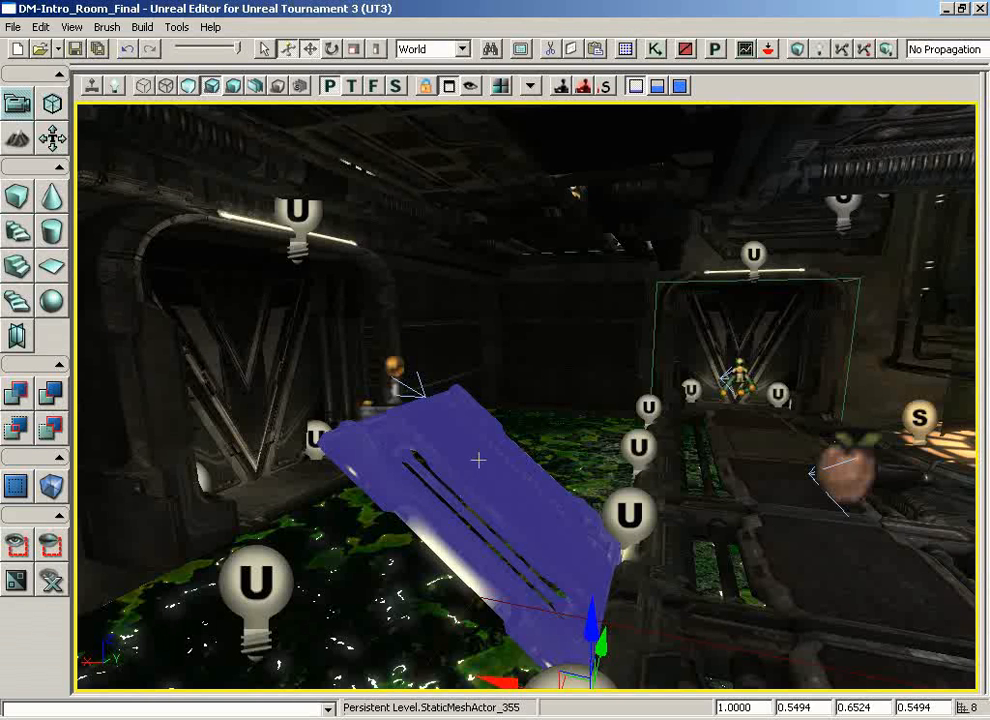
click(40, 27)
click(67, 336)
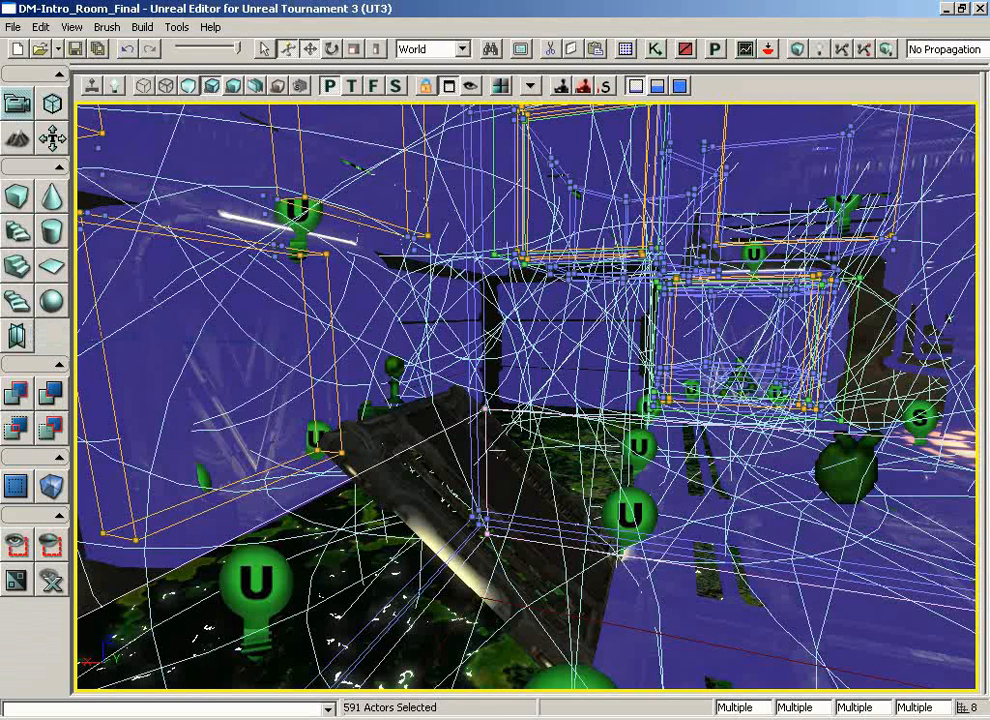
- Deselect all actors and select the green liquid surface beneath the walkway
click(40, 27)
click(74, 299)
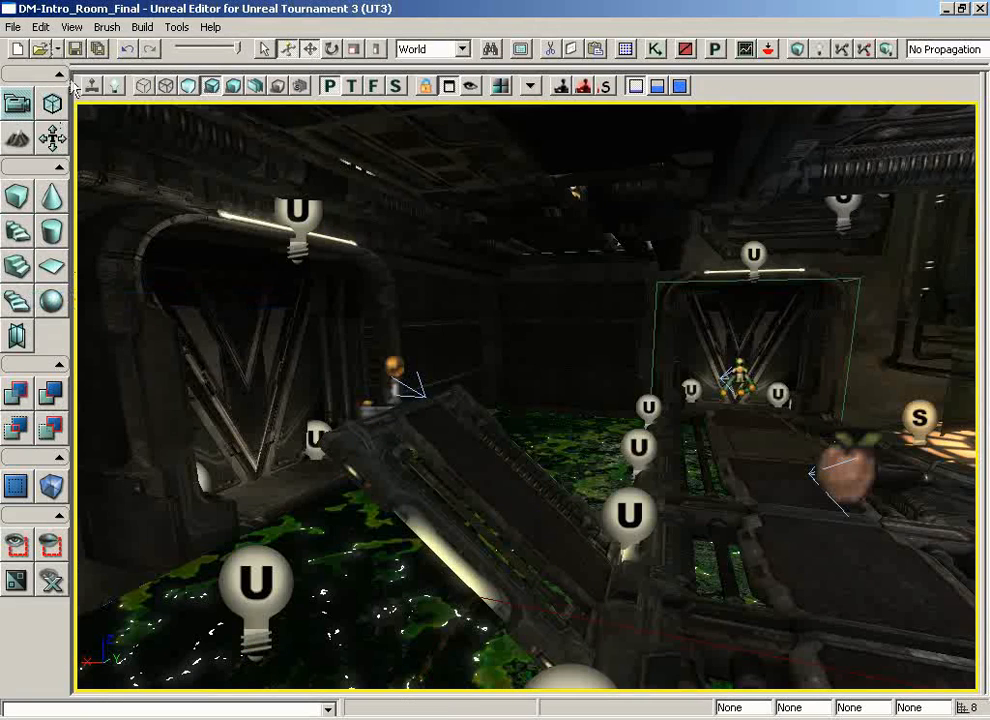
drag(597, 430, 640, 420)
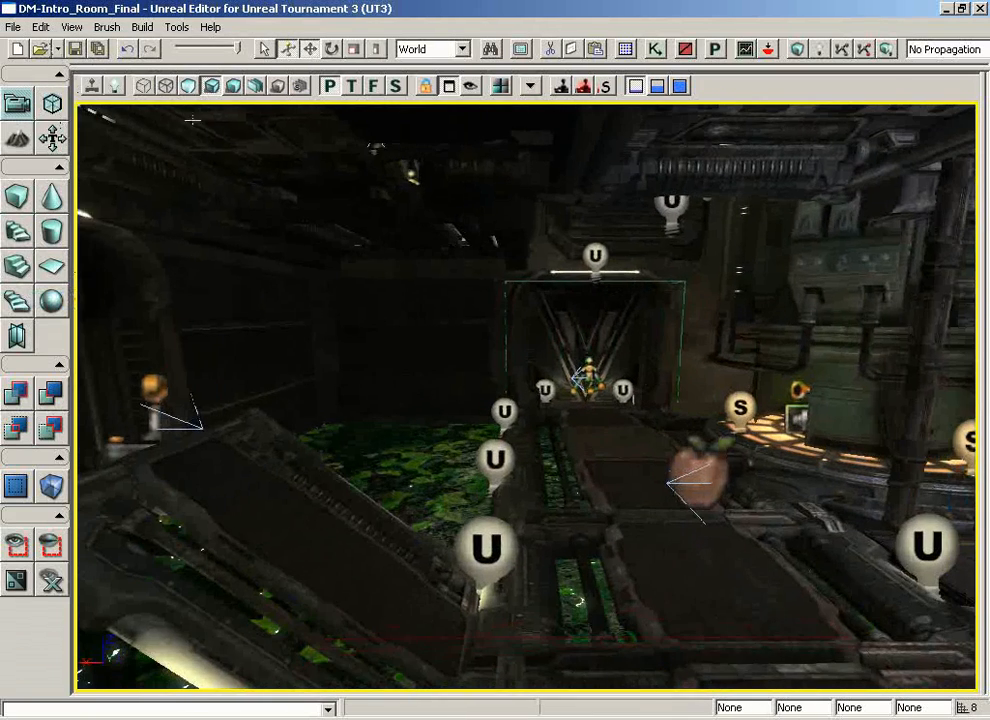
click(40, 27)
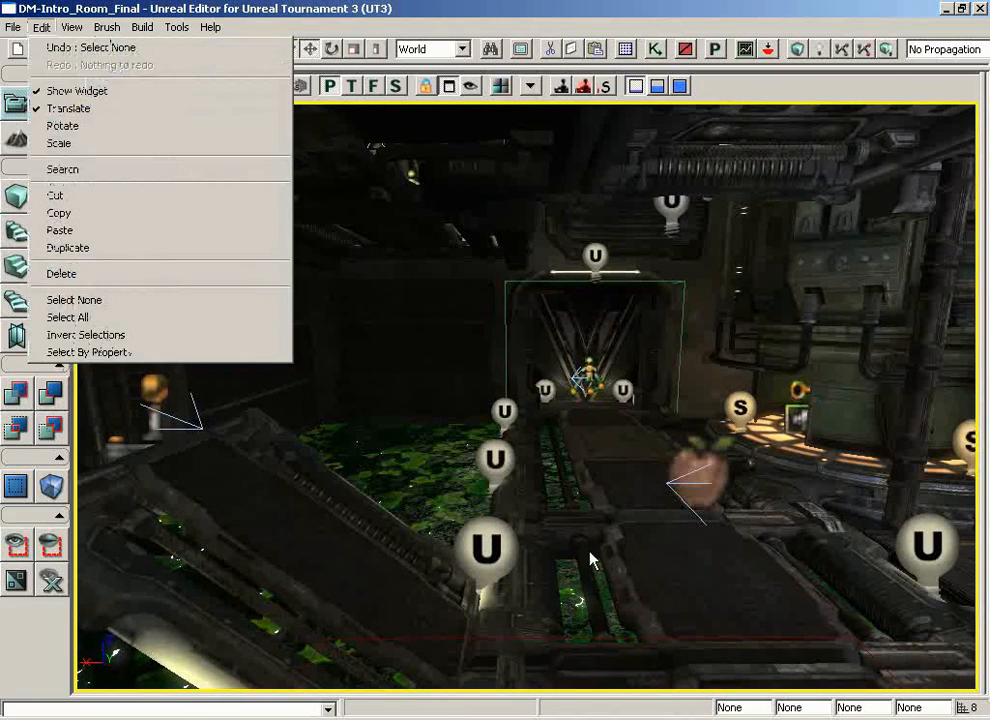
click(553, 510)
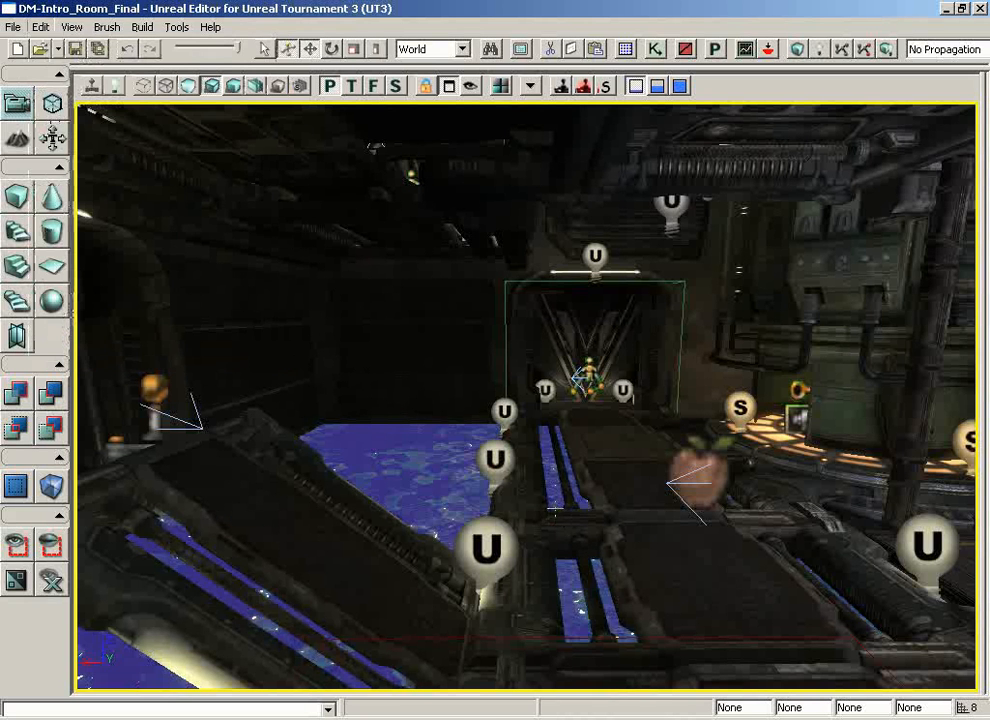
- Select the middle of the three U-marked point lights along the walkway and open its properties at the Light component settings
click(492, 455)
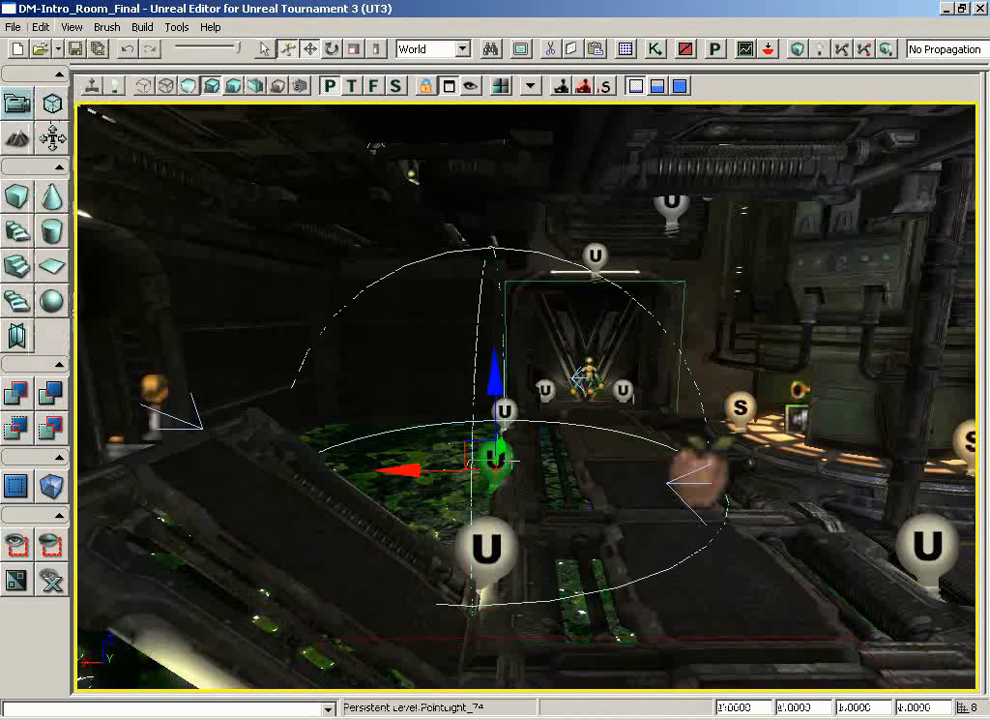
double_click(492, 455)
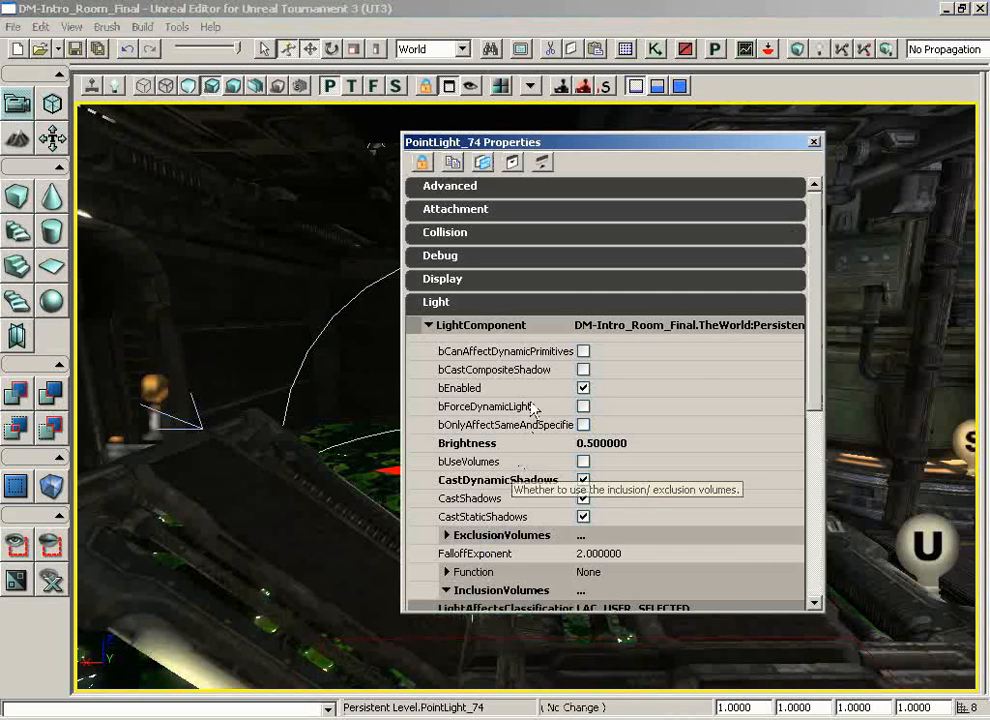
scroll(818, 368, down, 3)
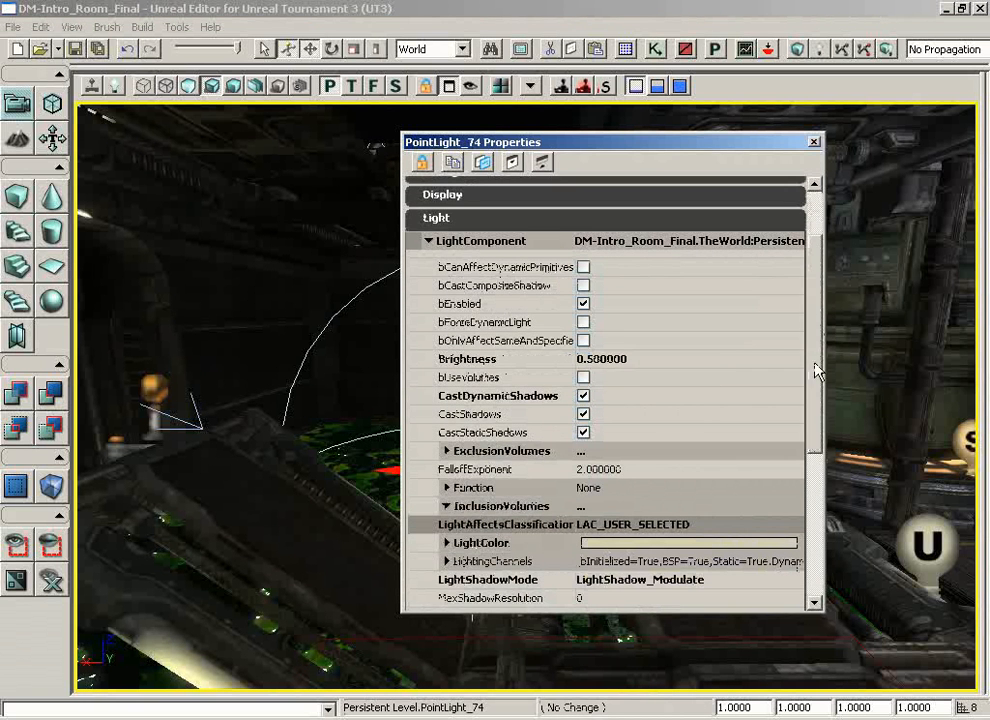
click(72, 27)
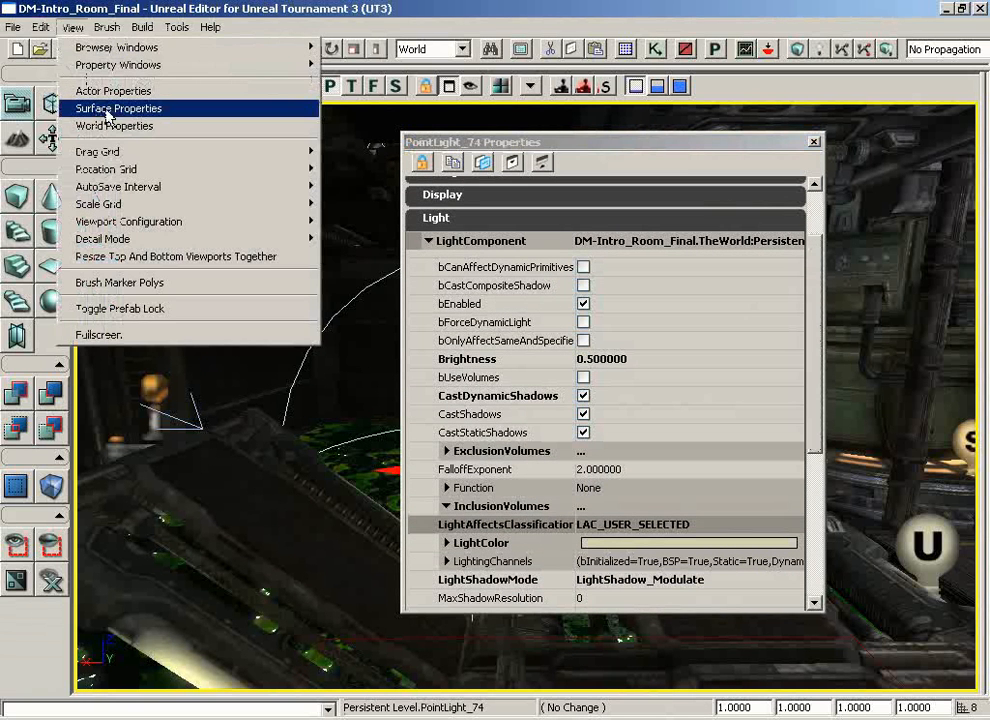
click(631, 146)
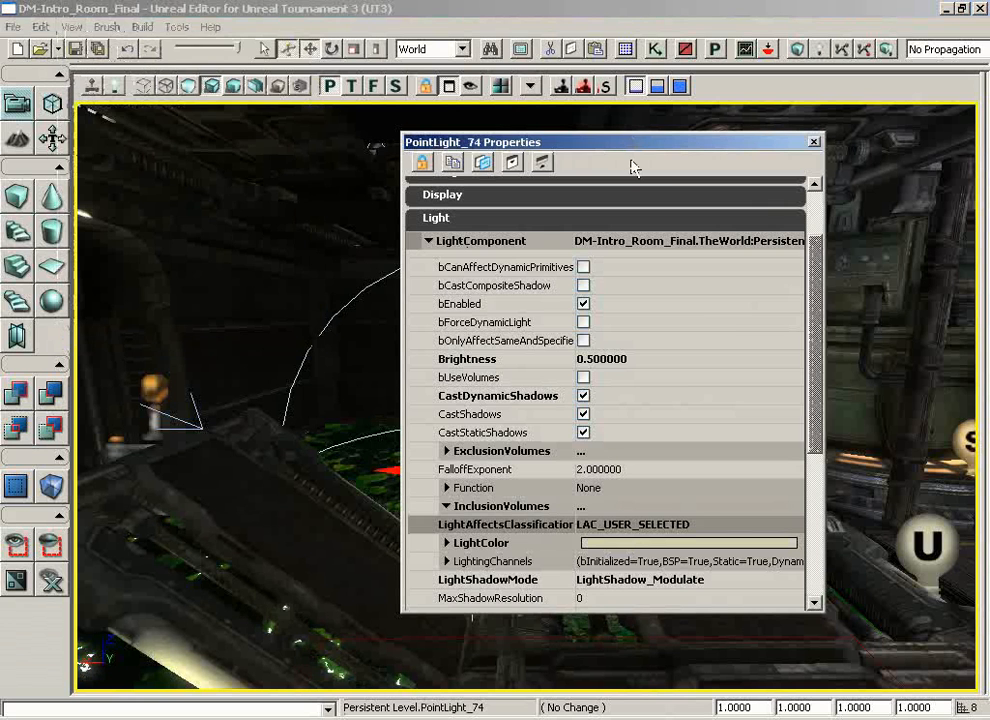
- Use Select By Property on Brightness to select every point light with the same brightness as this one
click(481, 362)
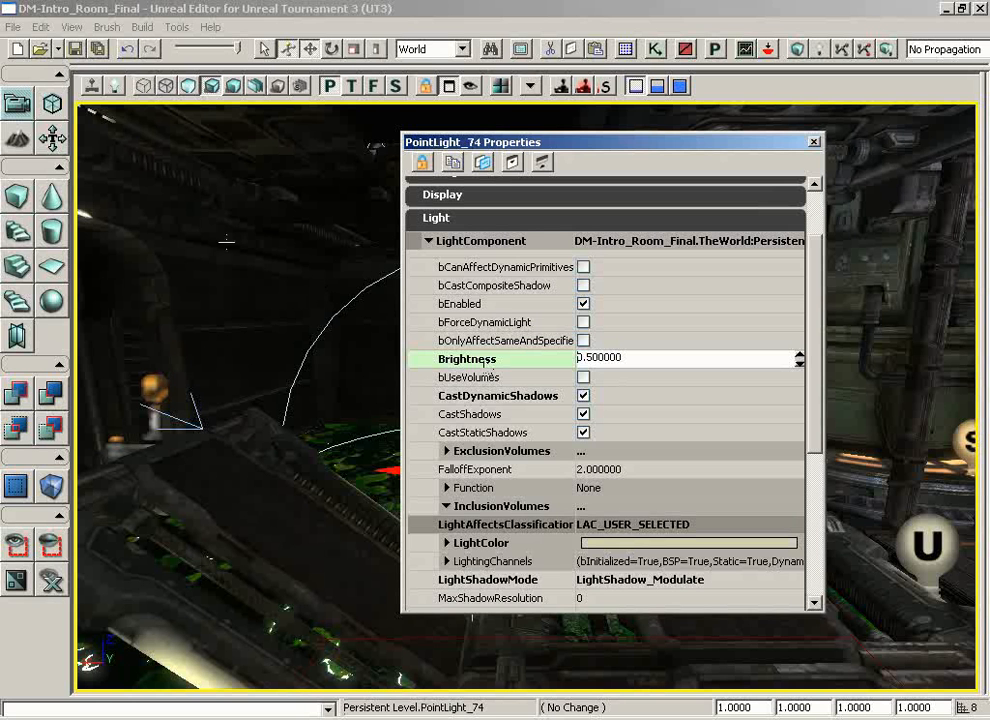
click(40, 27)
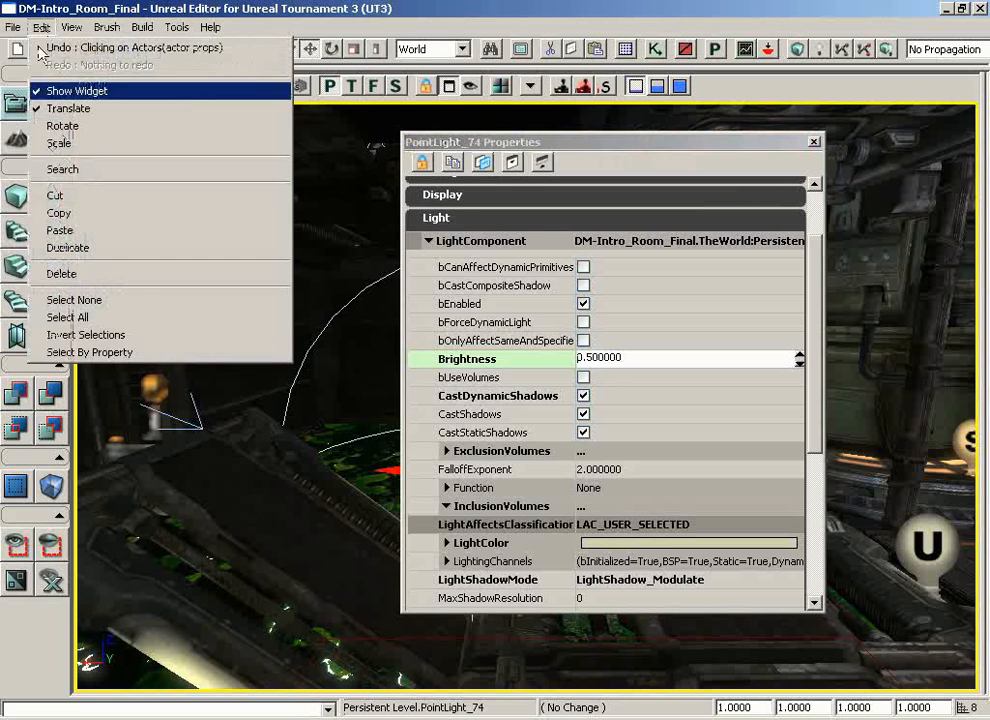
click(85, 352)
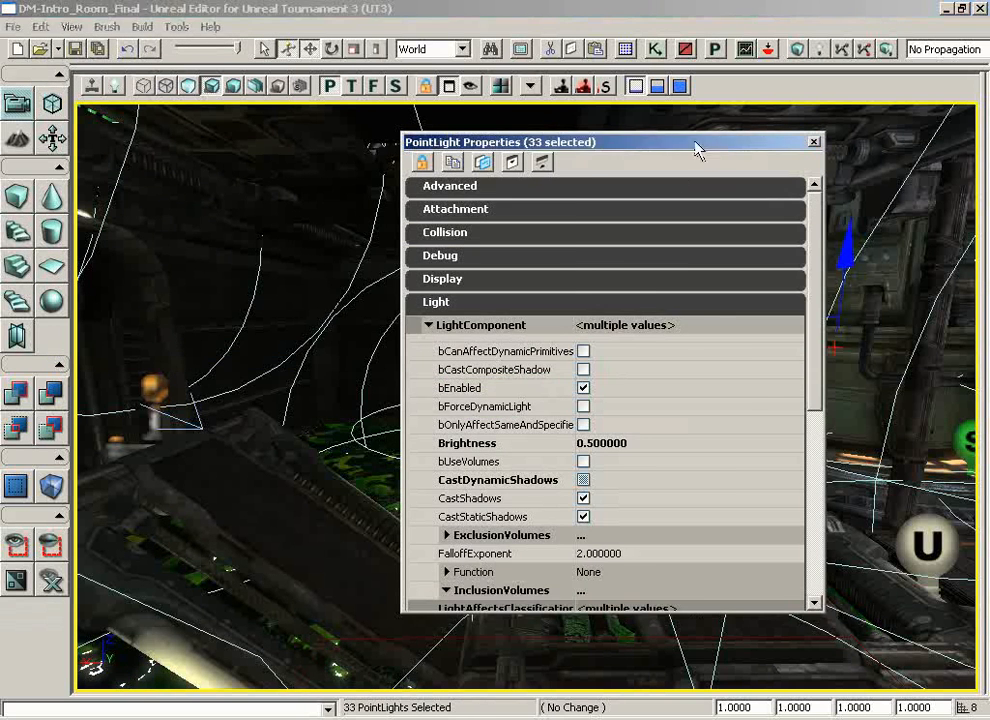
- Move the properties window aside and examine which point lights around the room are selected
drag(696, 147, 928, 168)
drag(370, 354, 370, 300)
right_drag(370, 354, 565, 330)
right_drag(320, 334, 316, 404)
drag(316, 404, 200, 110)
middle_drag(200, 110, 180, 104)
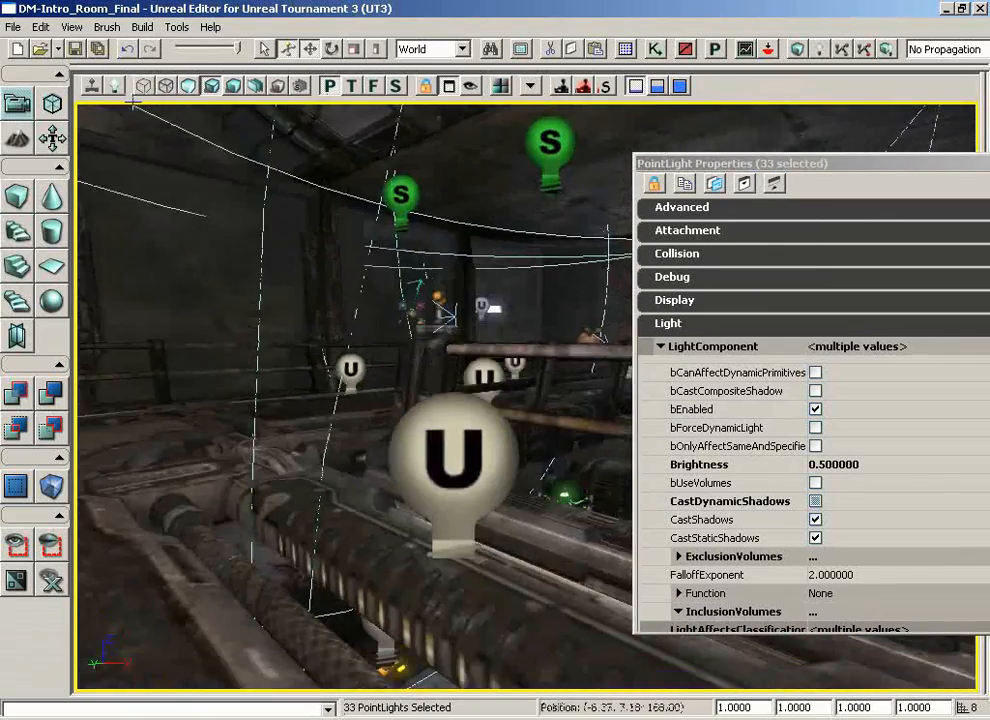
drag(180, 104, 147, 101)
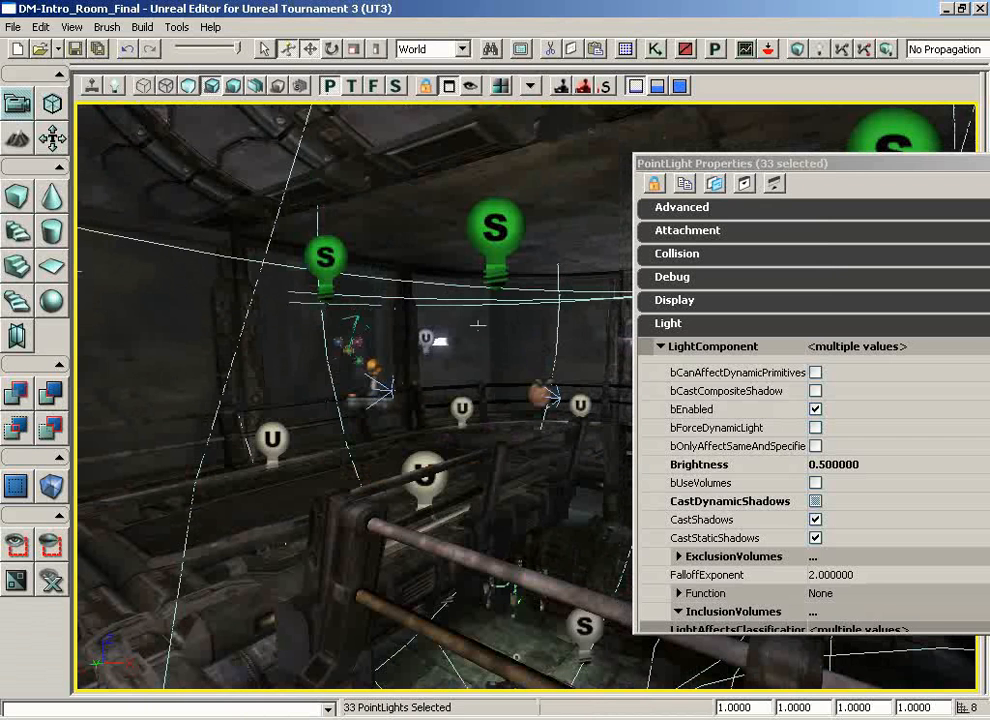
- Select two of the S-marked ceiling lights individually and compare their Brightness values in the properties window
click(494, 230)
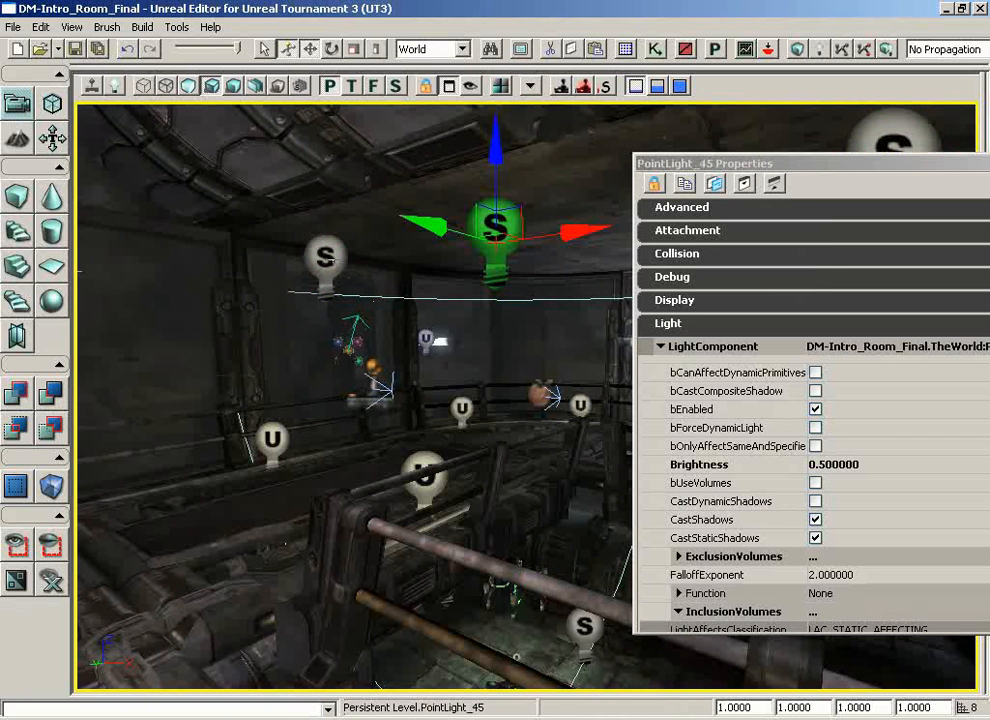
click(330, 258)
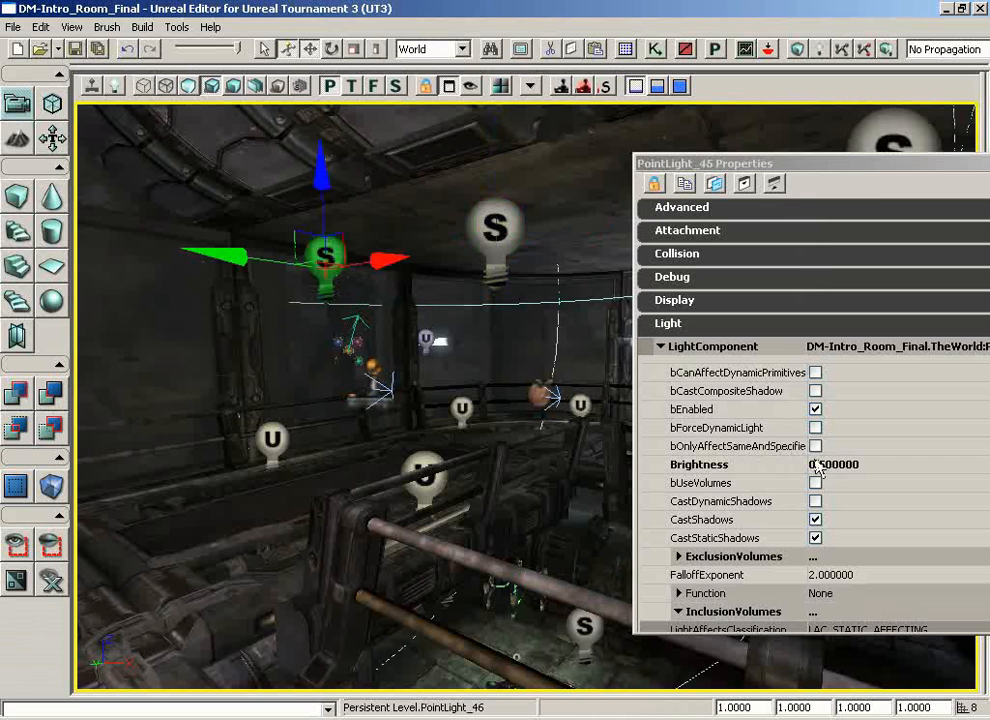
drag(853, 164, 685, 128)
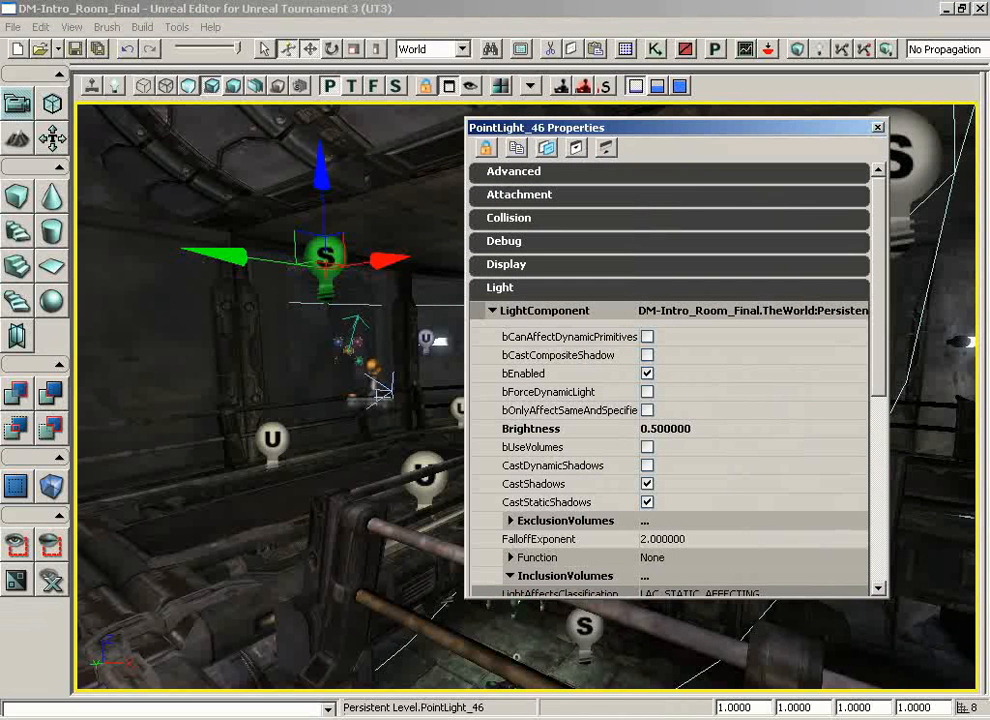
click(40, 28)
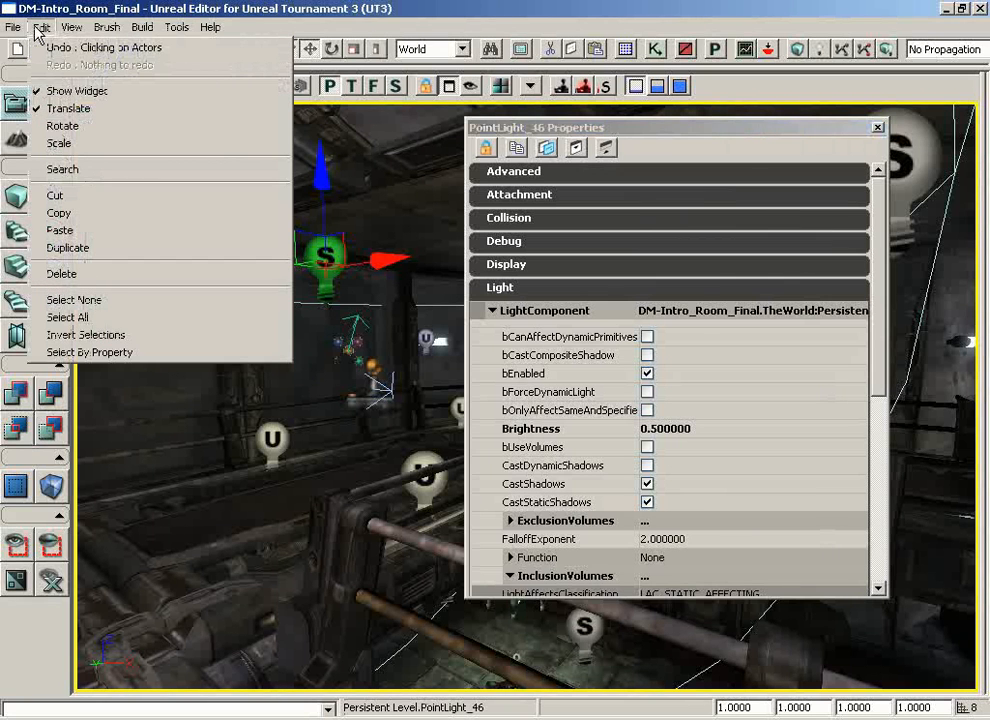